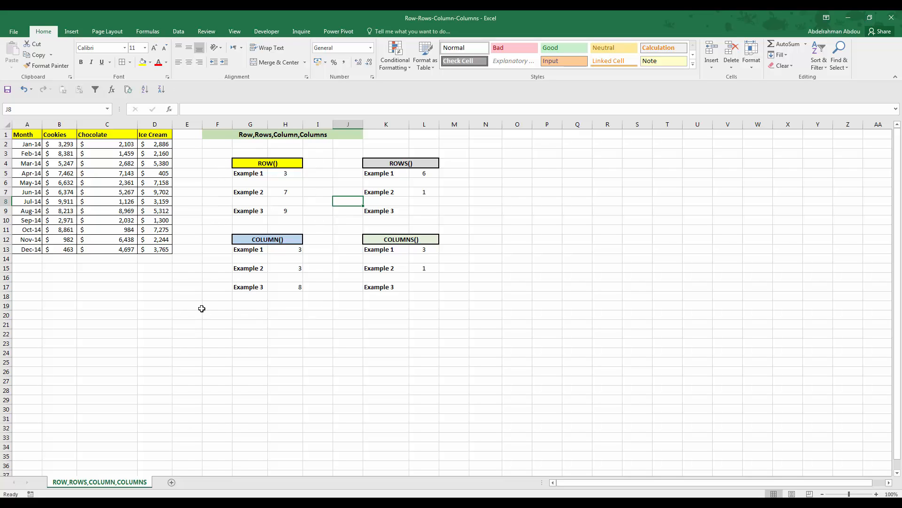
Step: Review the ROW example formulas in cells H5, H7 and H9
{"action": "left_click", "coordinate": [286, 194]}
{"action": "left_click", "coordinate": [308, 184]}
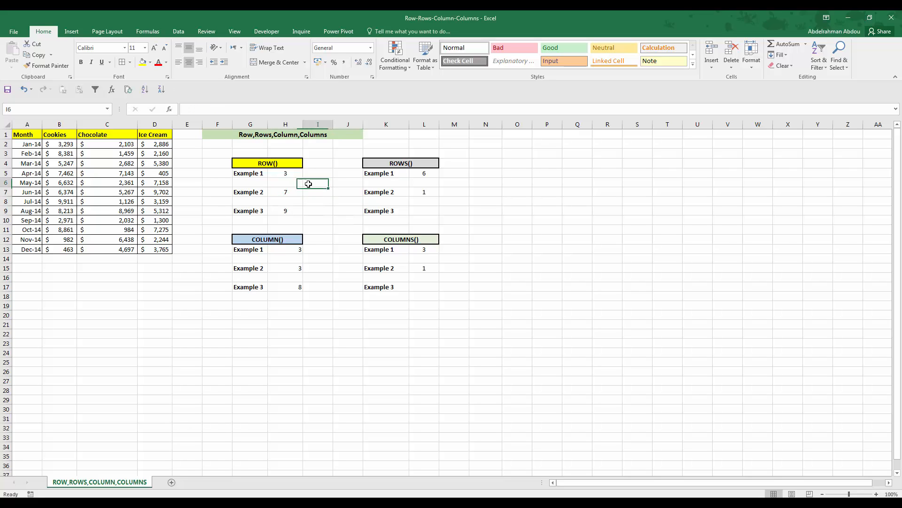
{"action": "left_click", "coordinate": [309, 175]}
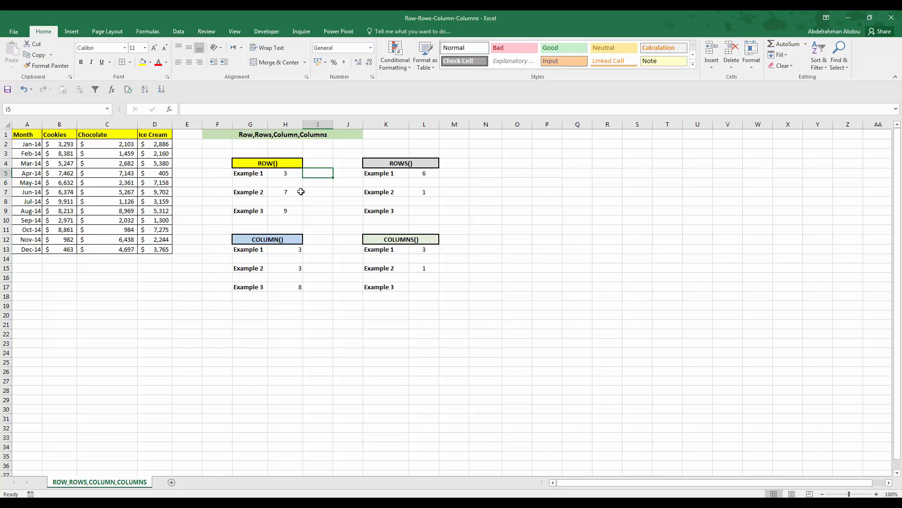
{"action": "left_click", "coordinate": [285, 174]}
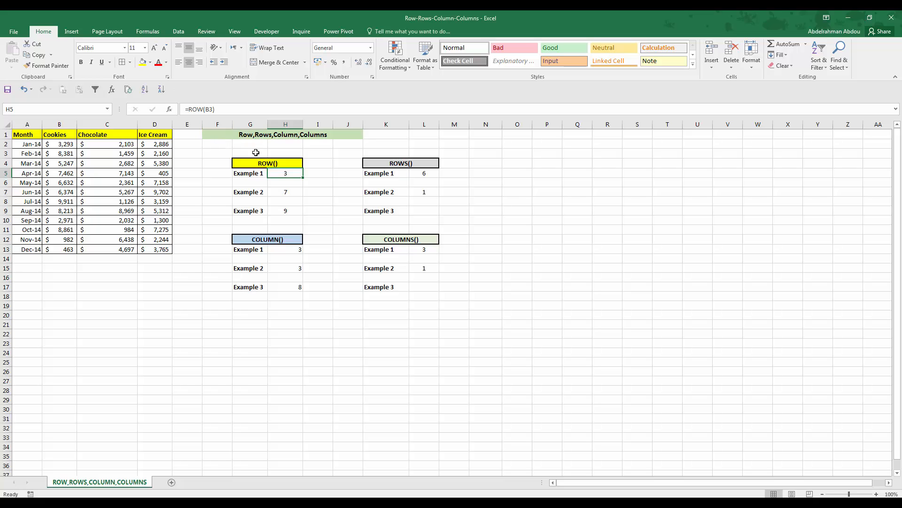
{"action": "left_click", "coordinate": [296, 191]}
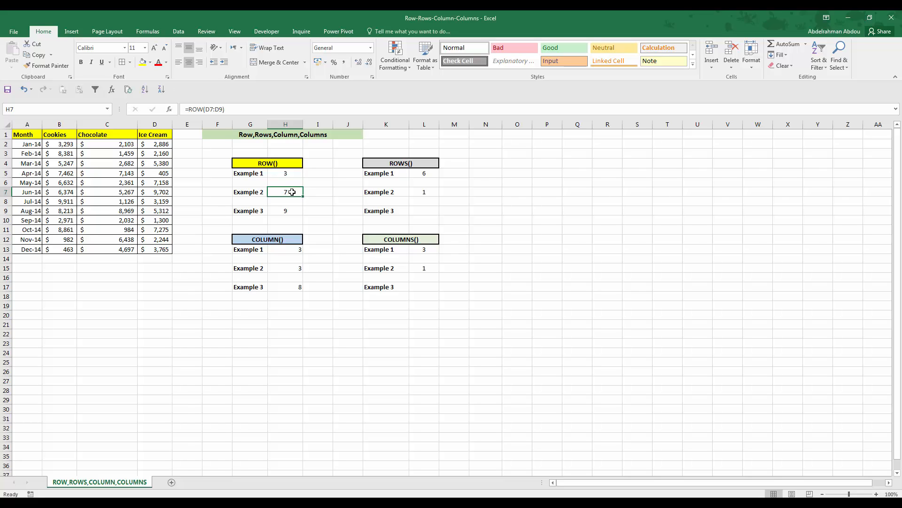
{"action": "left_click", "coordinate": [281, 212]}
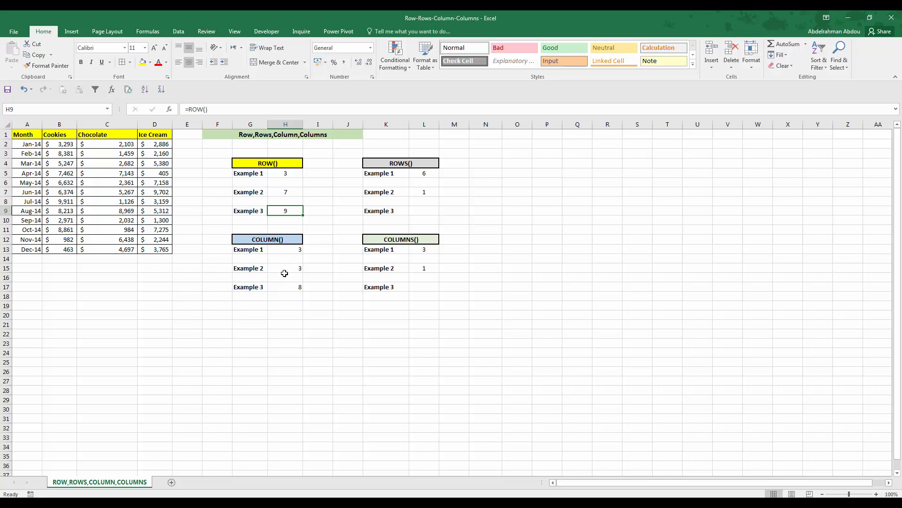
Step: Review the COLUMN example formulas in cells H13, H15 and H17
{"action": "key", "text": "Down"}
{"action": "key", "text": "Down"}
{"action": "key", "text": "Down"}
{"action": "key", "text": "Down"}
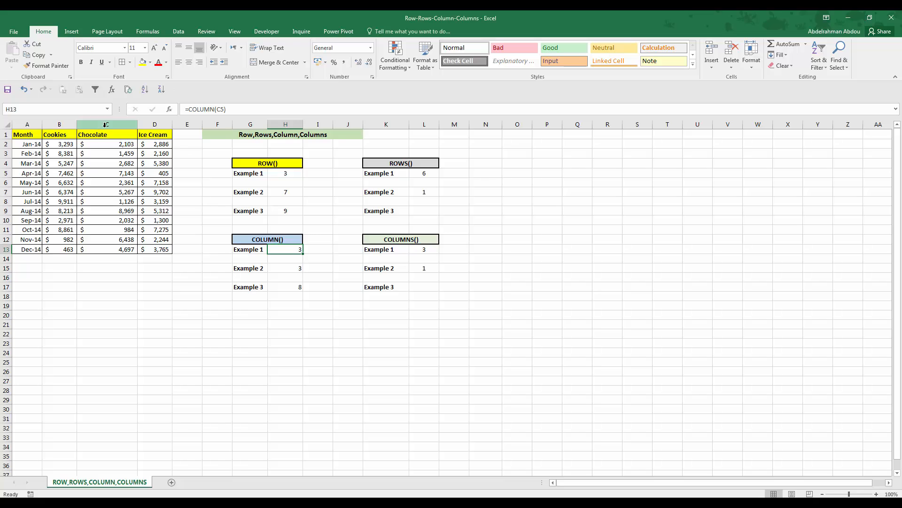
{"action": "left_click", "coordinate": [284, 268]}
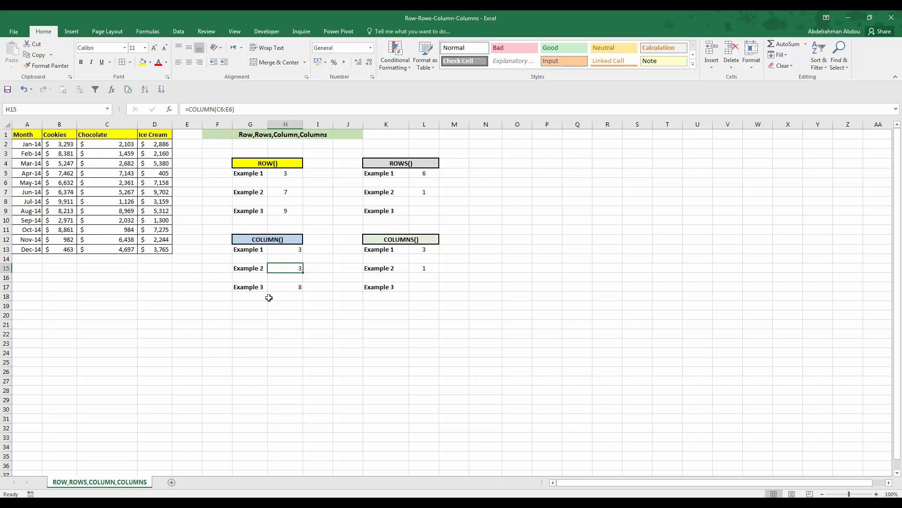
{"action": "left_click", "coordinate": [300, 287]}
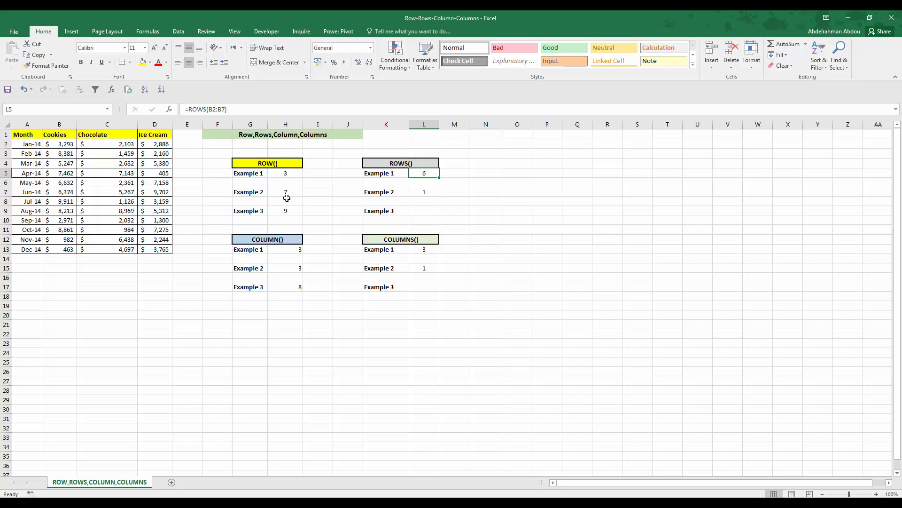
Step: Compare the ROWS examples in L5 and L7 with the range B2:B7, and review the COLUMNS examples in L13 and L15
{"action": "left_click_drag", "start_coordinate": [54, 145], "coordinate": [56, 191]}
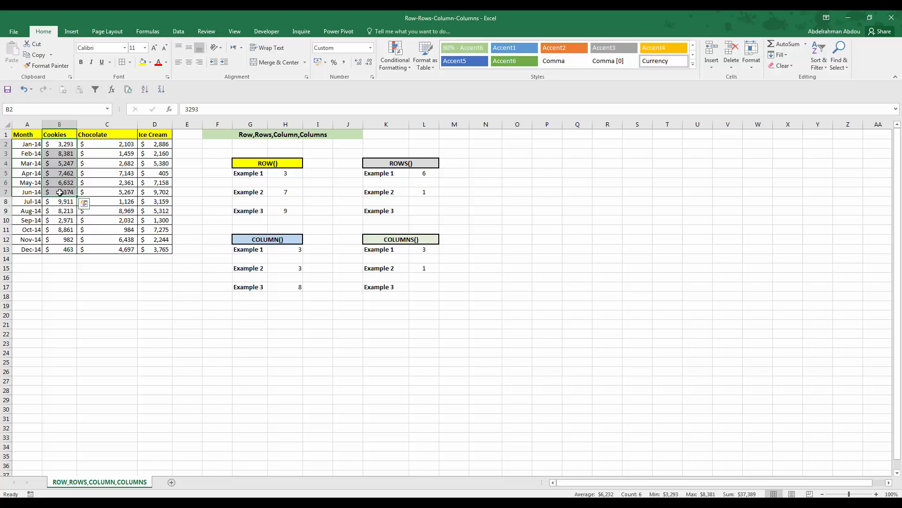
{"action": "left_click", "coordinate": [411, 173]}
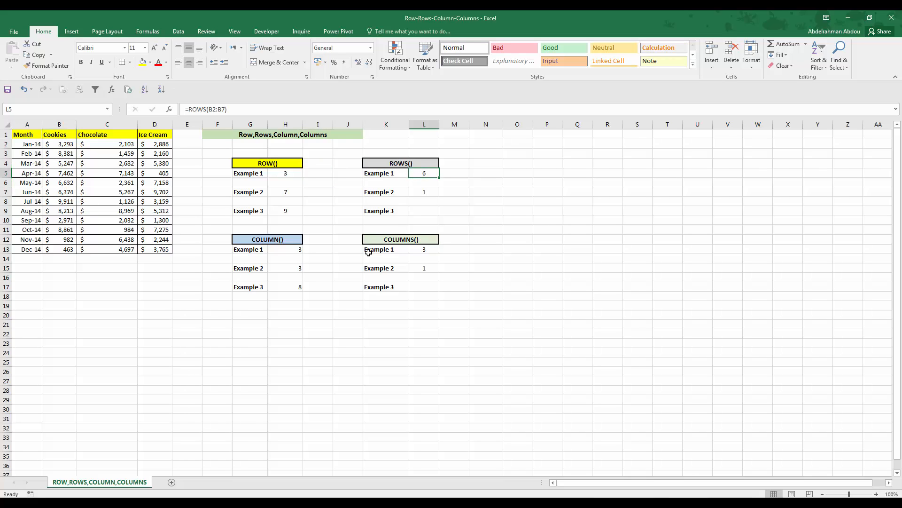
{"action": "left_click", "coordinate": [424, 191]}
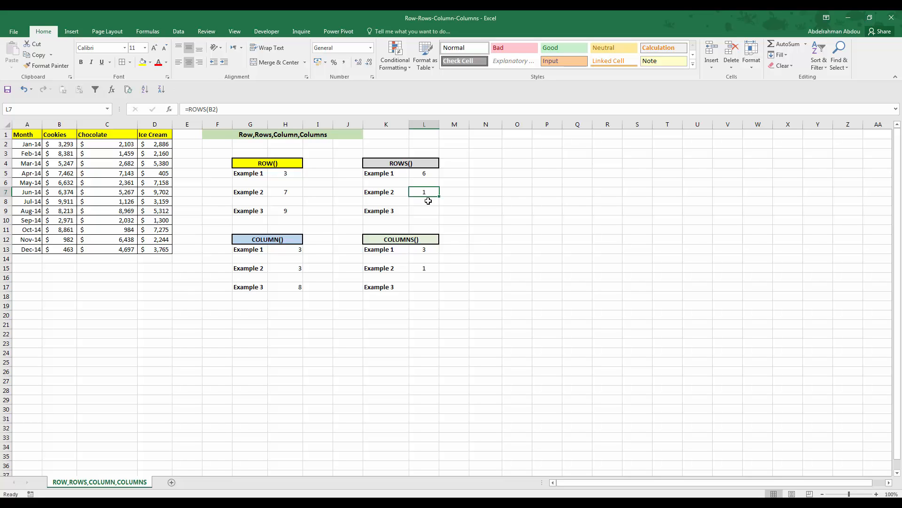
{"action": "left_click", "coordinate": [425, 173]}
{"action": "left_click", "coordinate": [412, 192]}
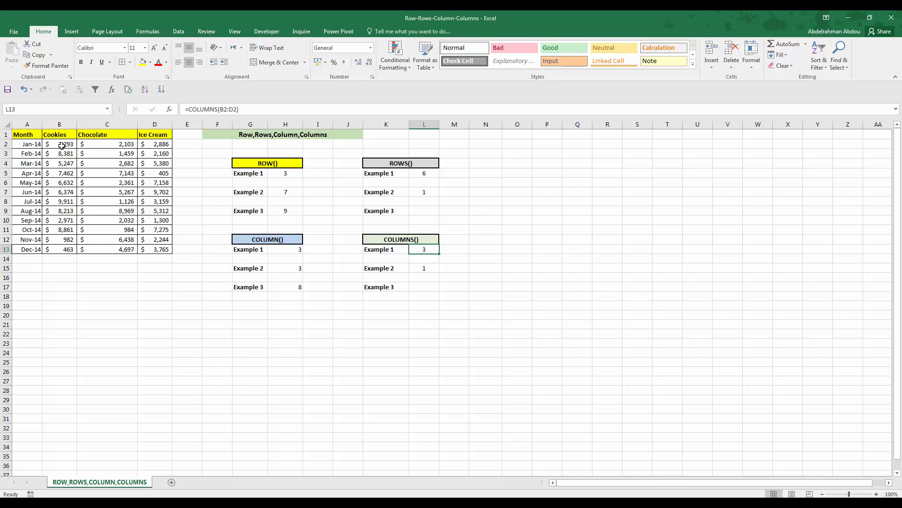
{"action": "left_click", "coordinate": [422, 267]}
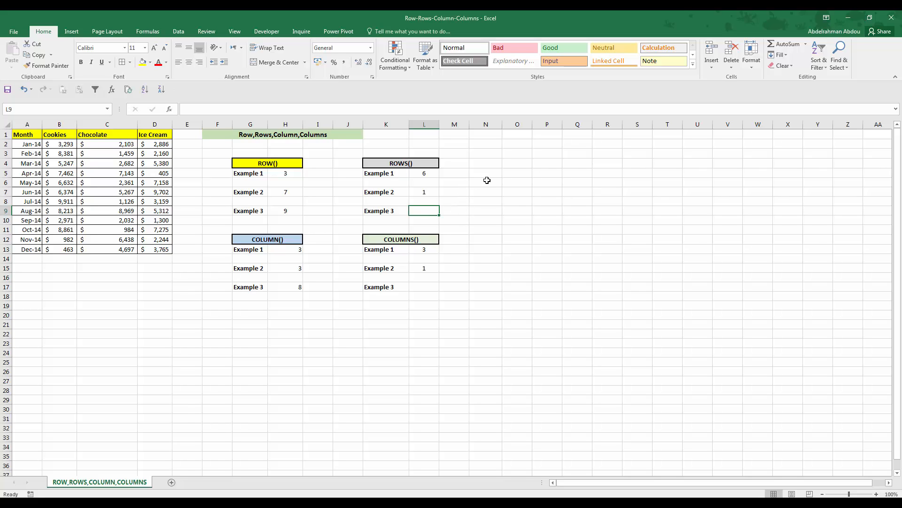
Step: Enter the formula =ROWS($6:6) in cell N6, keeping only the first row reference absolute
{"action": "left_click", "coordinate": [486, 189]}
{"action": "type", "text": "="}
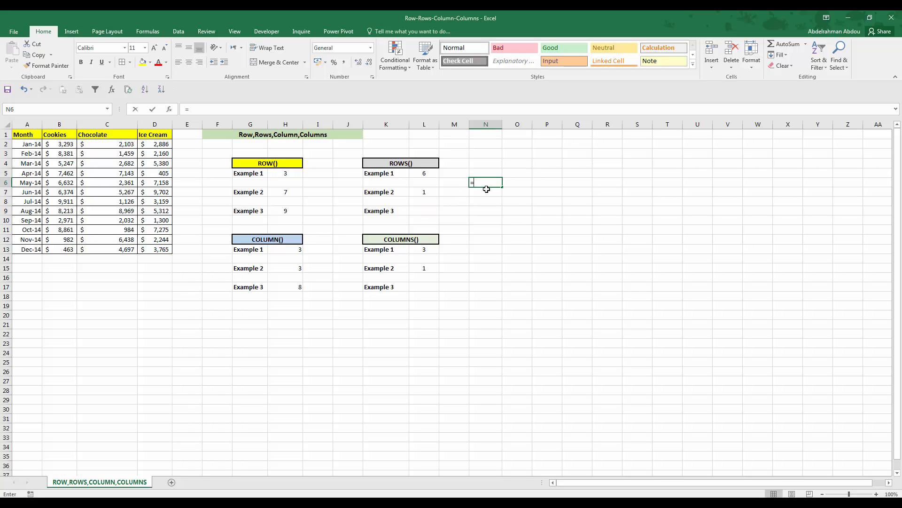
{"action": "type", "text": "rows"}
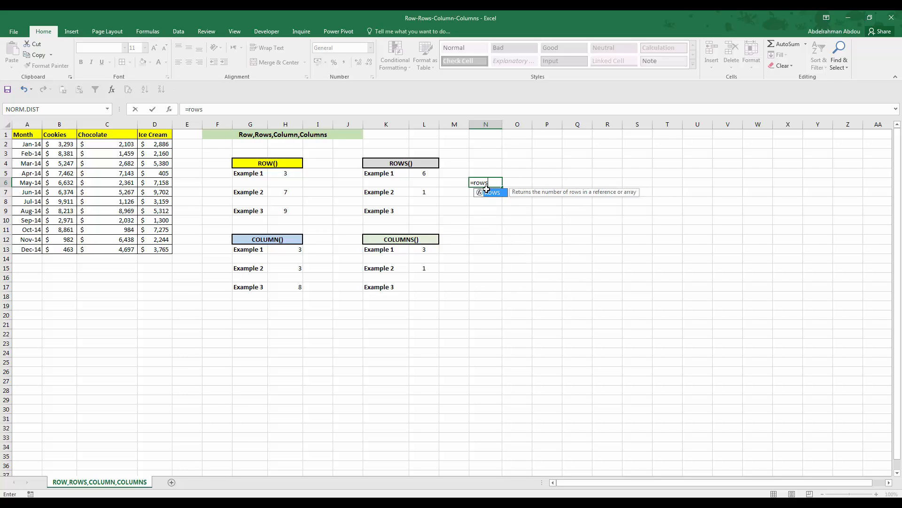
{"action": "key", "text": "Tab"}
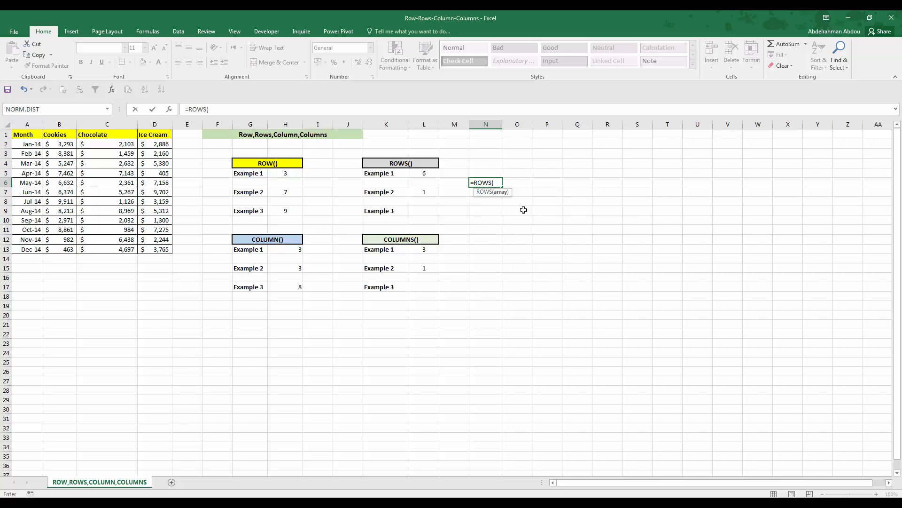
{"action": "left_click", "coordinate": [5, 183]}
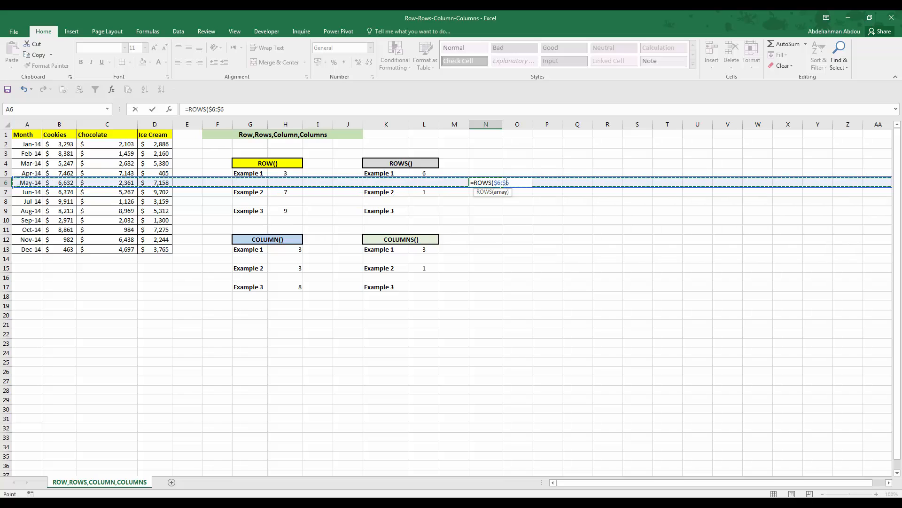
{"action": "key", "text": "F4"}
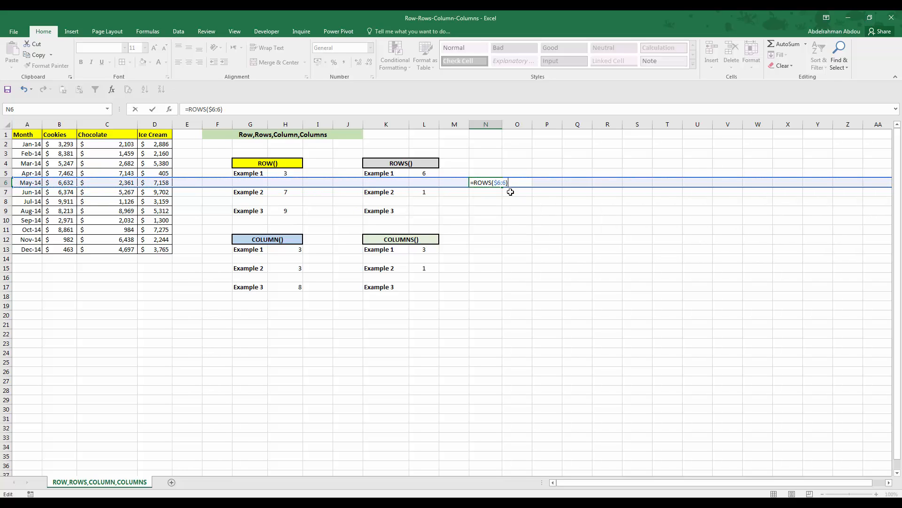
{"action": "type", "text": ")"}
{"action": "key", "text": "Return"}
Step: Fill the N6 formula down to N7 and inspect how the second row reference changes in the copy
{"action": "left_click", "coordinate": [483, 185]}
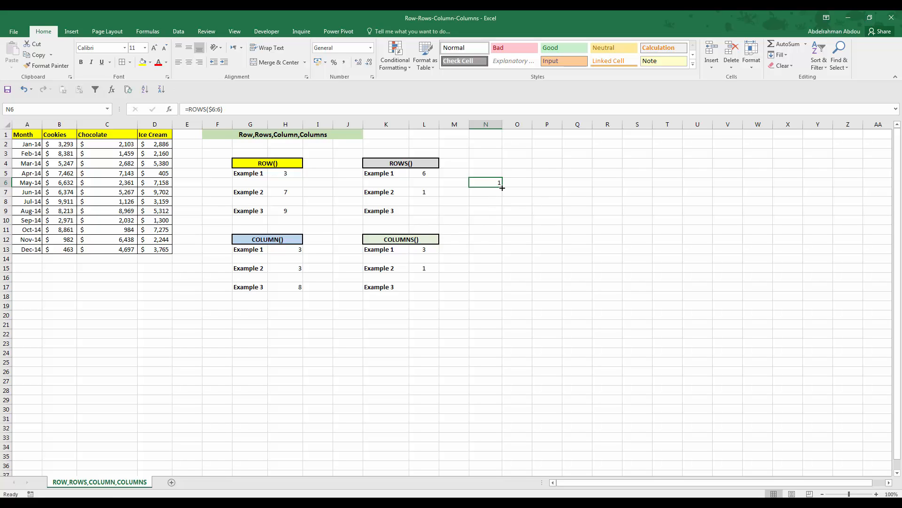
{"action": "left_click_drag", "start_coordinate": [502, 186], "coordinate": [500, 196]}
{"action": "left_click", "coordinate": [481, 212]}
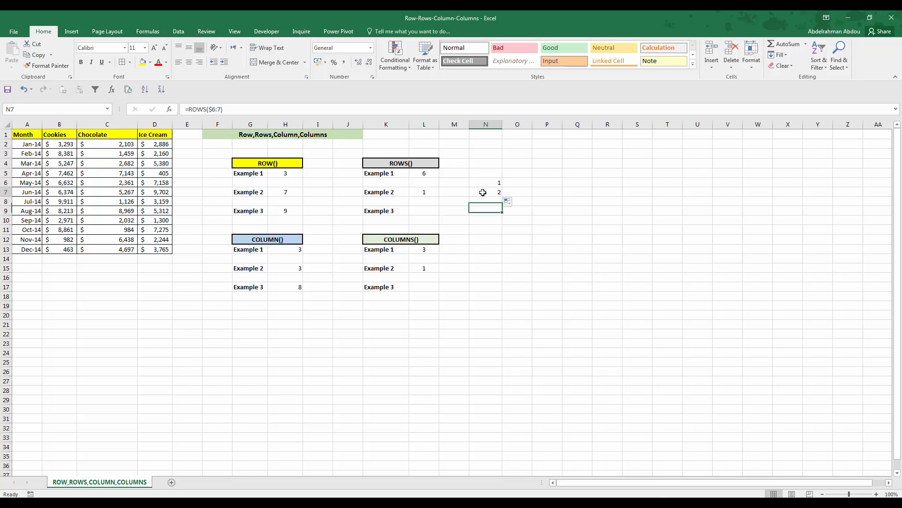
{"action": "left_click", "coordinate": [477, 191]}
{"action": "left_click", "coordinate": [491, 184]}
{"action": "left_click", "coordinate": [492, 194]}
{"action": "double_click", "coordinate": [218, 109]}
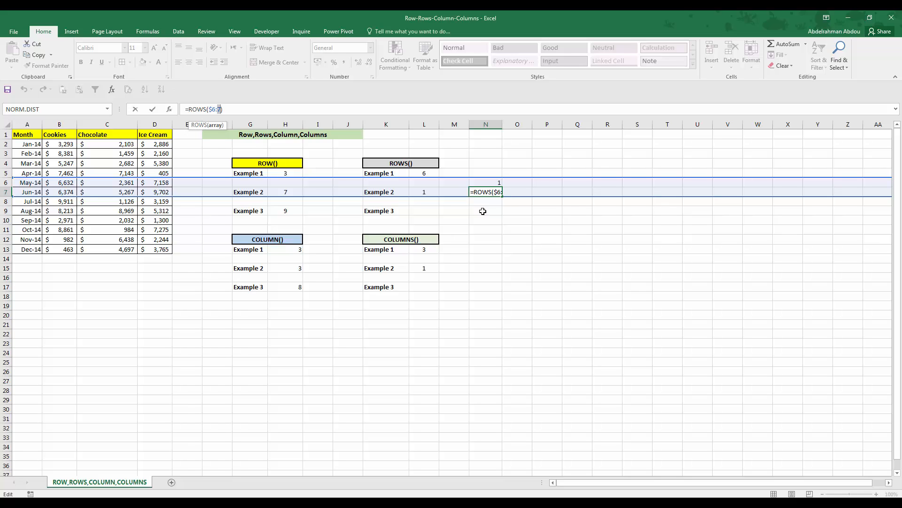
{"action": "key", "text": "Escape"}
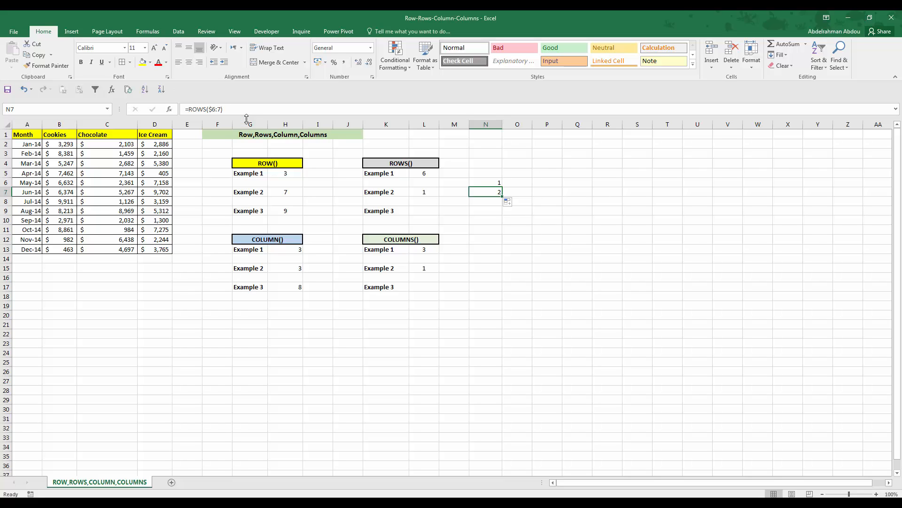
Step: Fill the ROWS formula from N7 down to N23, and clear the whole series in N6:N23
{"action": "left_click_drag", "start_coordinate": [502, 196], "coordinate": [489, 352]}
{"action": "left_click", "coordinate": [498, 374]}
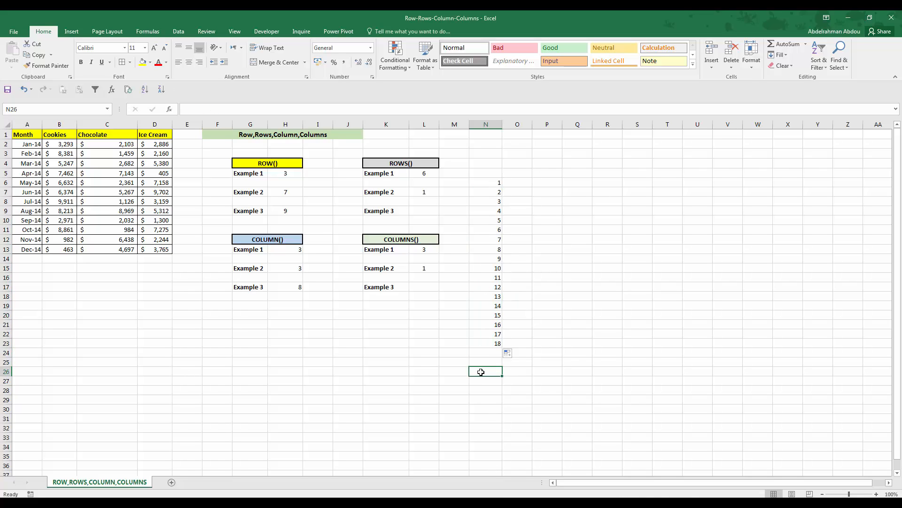
{"action": "left_click_drag", "start_coordinate": [496, 182], "coordinate": [483, 351]}
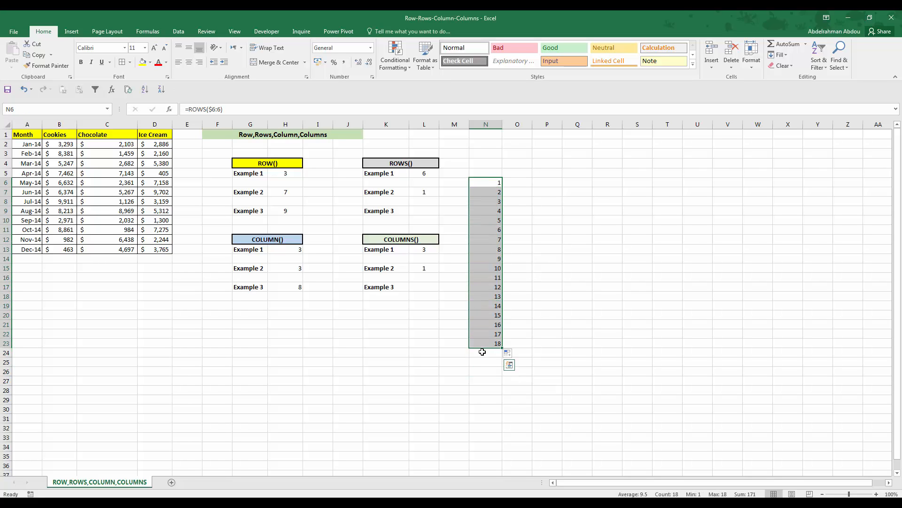
{"action": "key", "text": "Delete"}
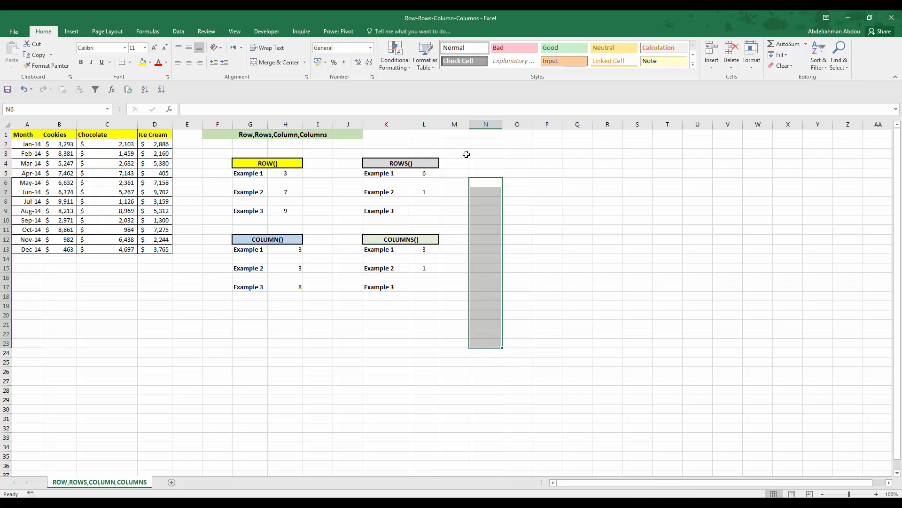
{"action": "left_click", "coordinate": [489, 181]}
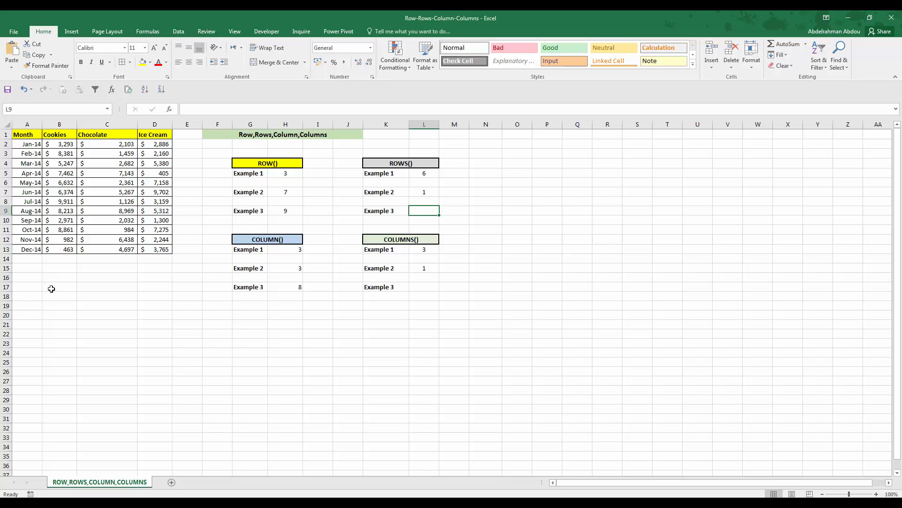
Step: Begin an HLOOKUP formula in L9 with "Cookies" as lookup value and $A$1:$D$13 as the table array
{"action": "type", "text": "=hloo"}
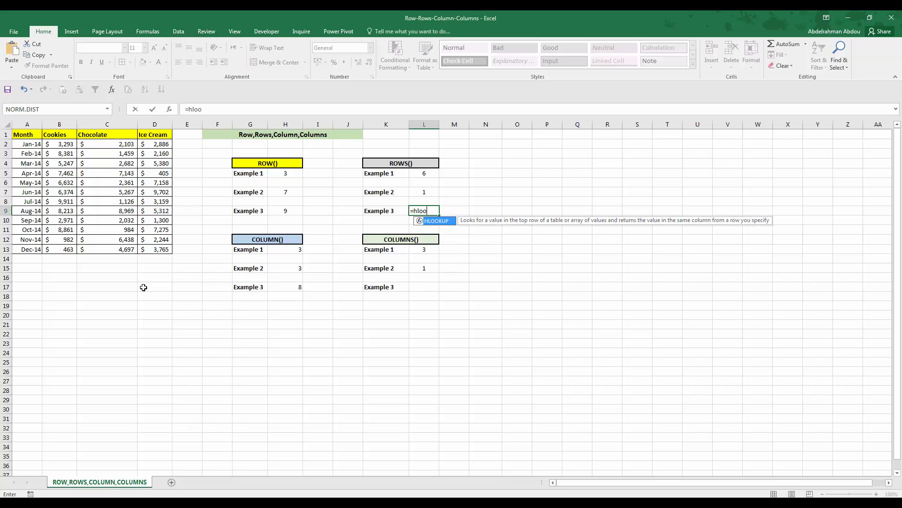
{"action": "key", "text": "Tab"}
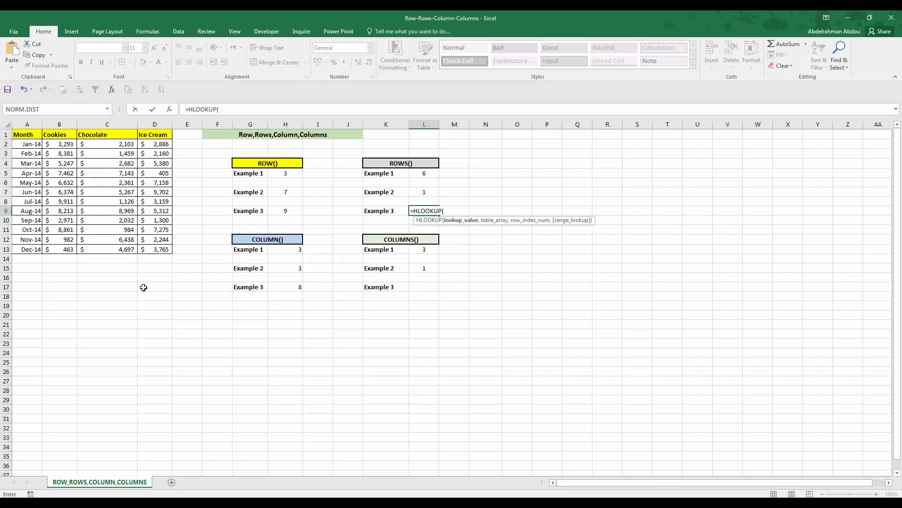
{"action": "type", "text": "\"Cookies\","}
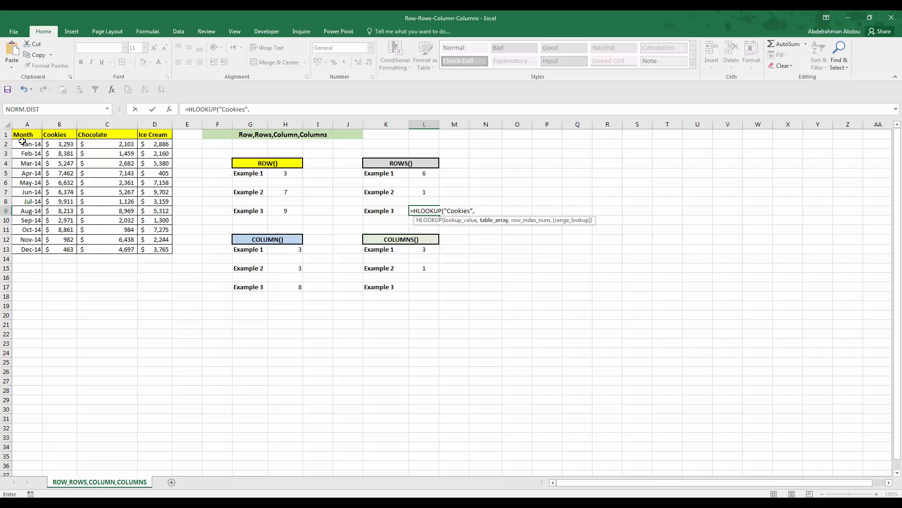
{"action": "left_click_drag", "start_coordinate": [22, 135], "coordinate": [150, 251]}
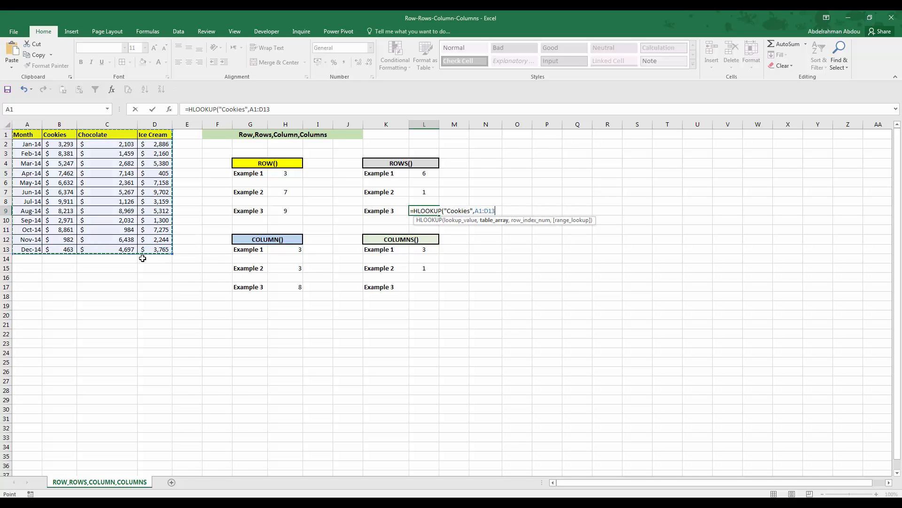
{"action": "key", "text": "F4"}
{"action": "type", "text": ","}
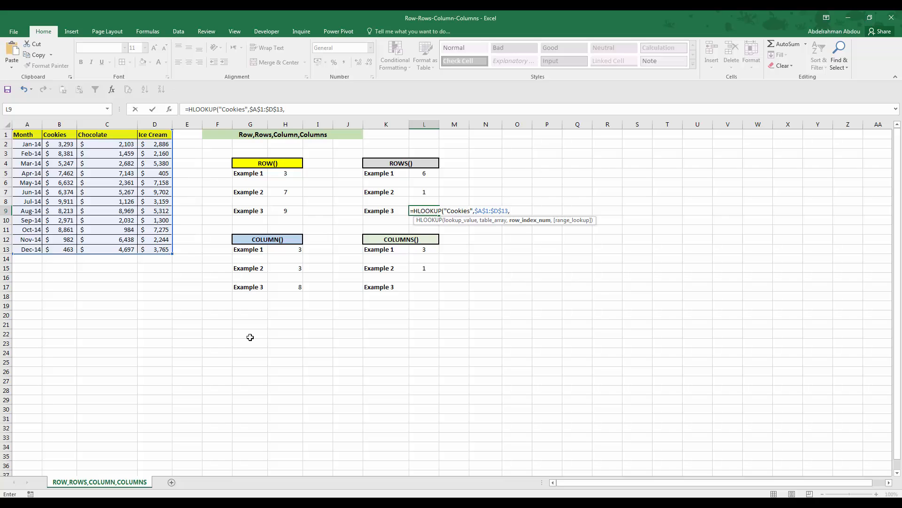
Step: Add ROWS($A$1:D2) as the HLOOKUP row index argument, leaving the end cell D2 relative
{"action": "type", "text": "ROWS("}
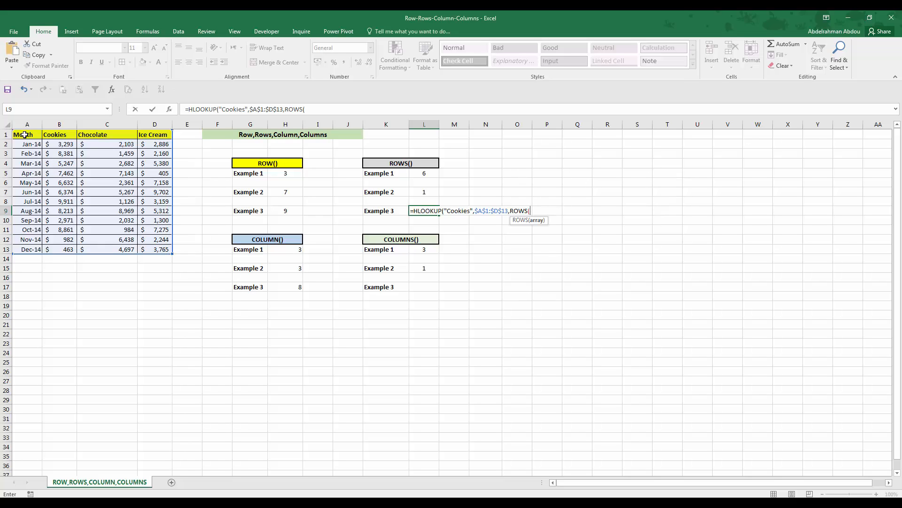
{"action": "left_click_drag", "start_coordinate": [25, 135], "coordinate": [129, 151]}
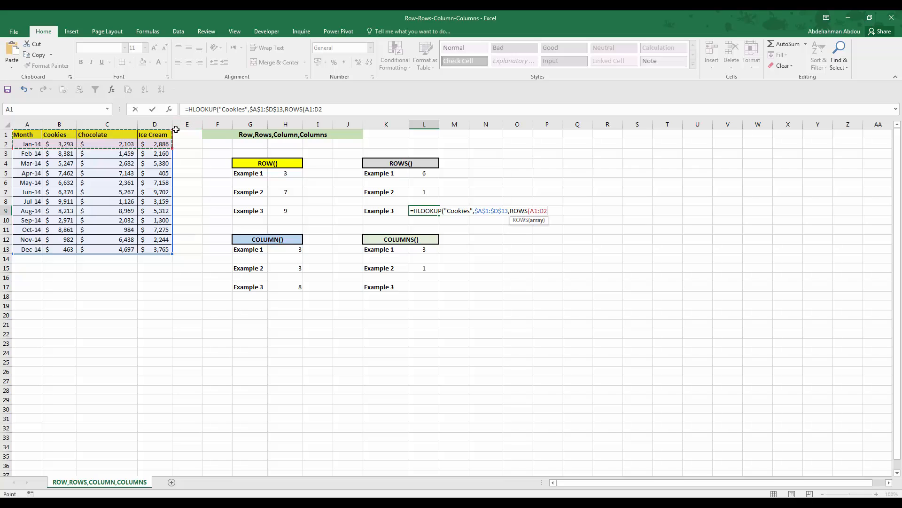
{"action": "key", "text": "F4"}
{"action": "left_click", "coordinate": [327, 108]}
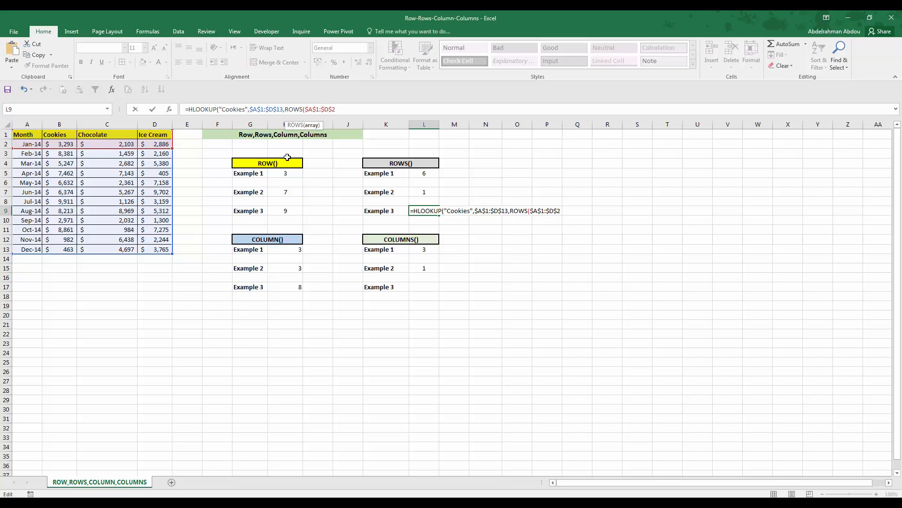
{"action": "key", "text": "BackSpace"}
{"action": "key", "text": "BackSpace"}
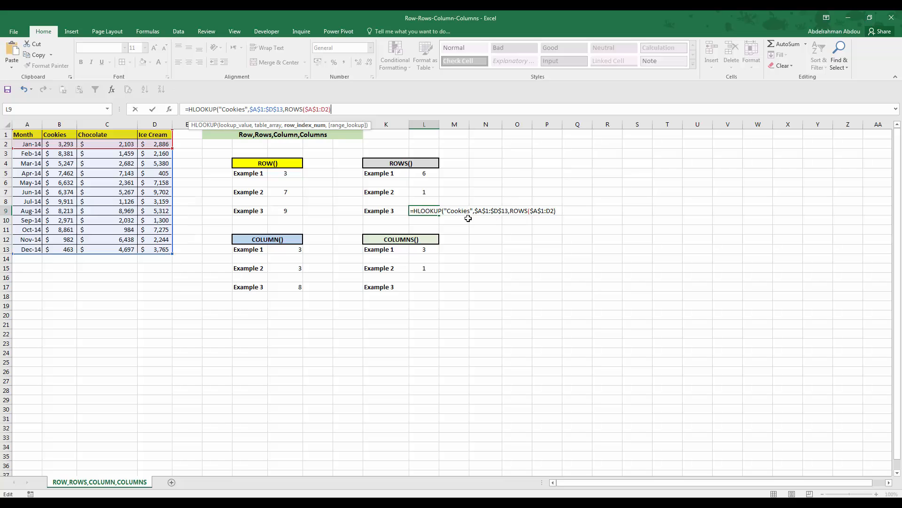
Step: Complete the L9 HLOOKUP formula with FALSE for an exact match and enter it
{"action": "type", "text": ","}
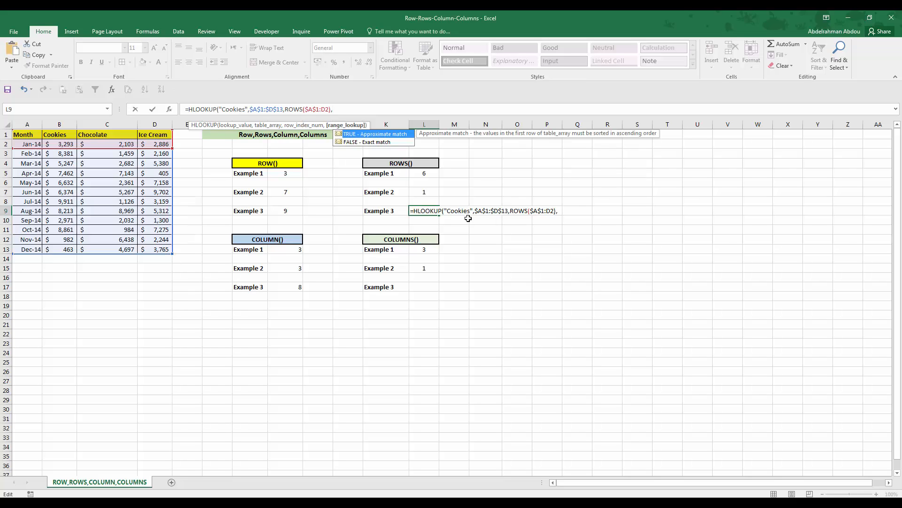
{"action": "key", "text": "Down"}
{"action": "key", "text": "Tab"}
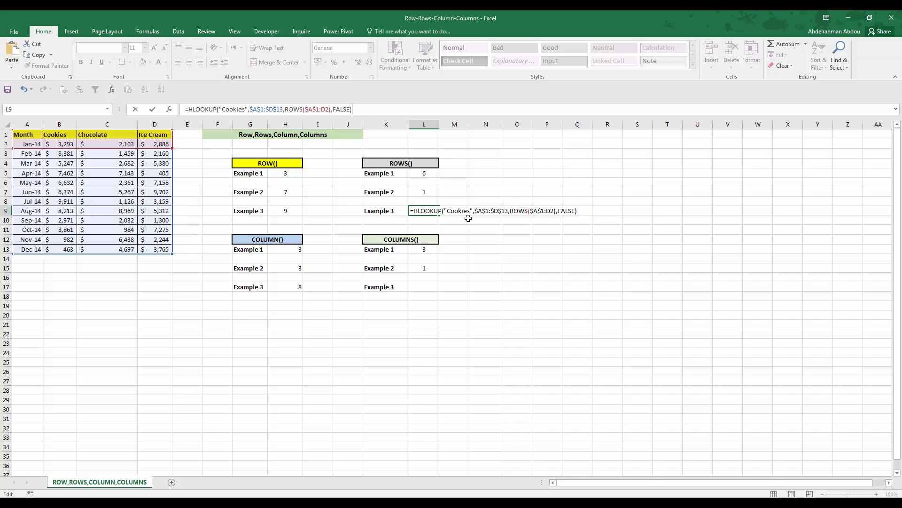
{"action": "key", "text": "Return"}
Step: Fill the L9 HLOOKUP formula down to L11 and compare the ROWS references in the three cells
{"action": "left_click", "coordinate": [425, 212]}
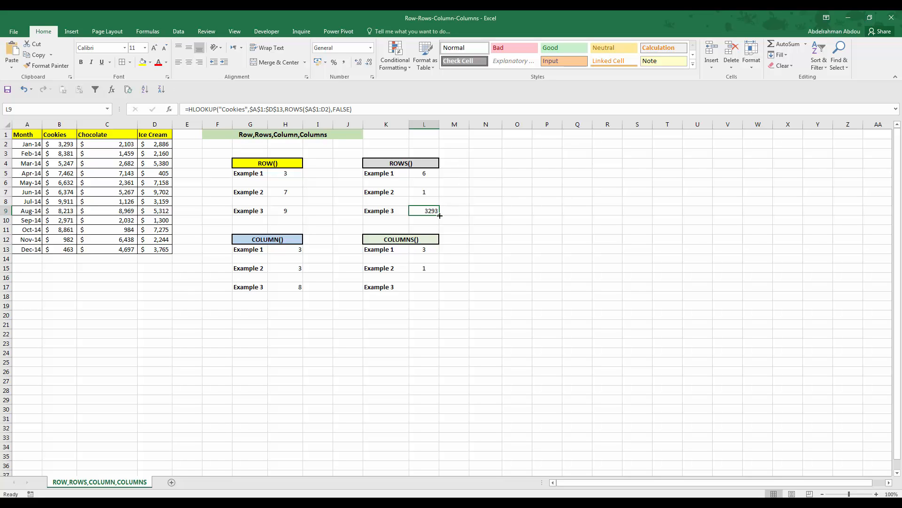
{"action": "left_click_drag", "start_coordinate": [440, 215], "coordinate": [435, 228]}
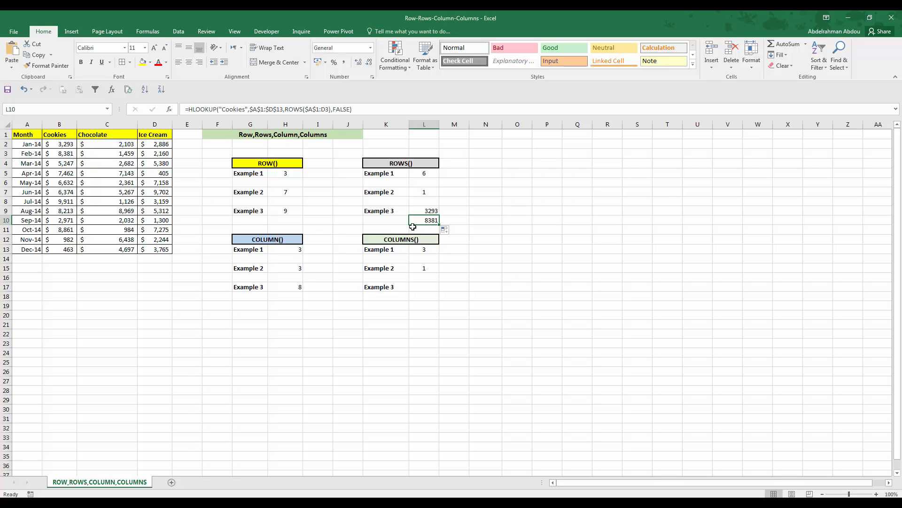
{"action": "left_click_drag", "start_coordinate": [439, 225], "coordinate": [435, 233]}
{"action": "left_click", "coordinate": [433, 230]}
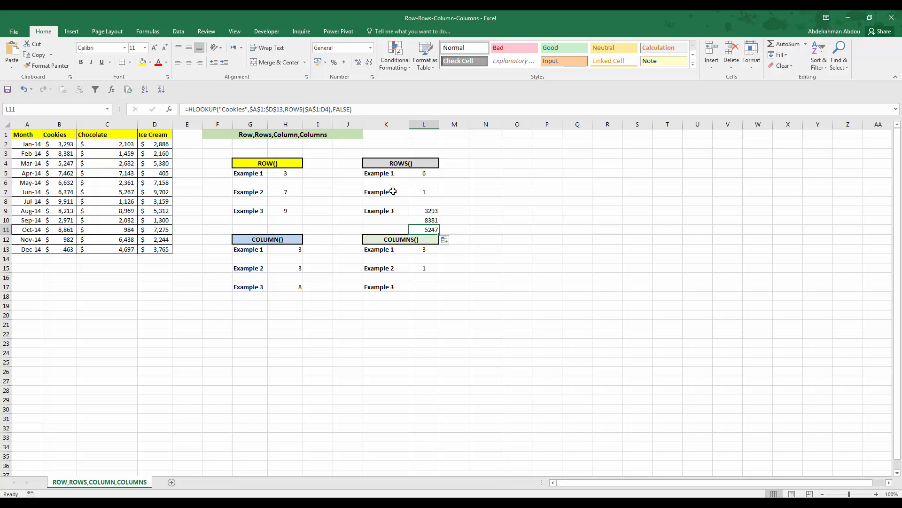
{"action": "left_click", "coordinate": [427, 219]}
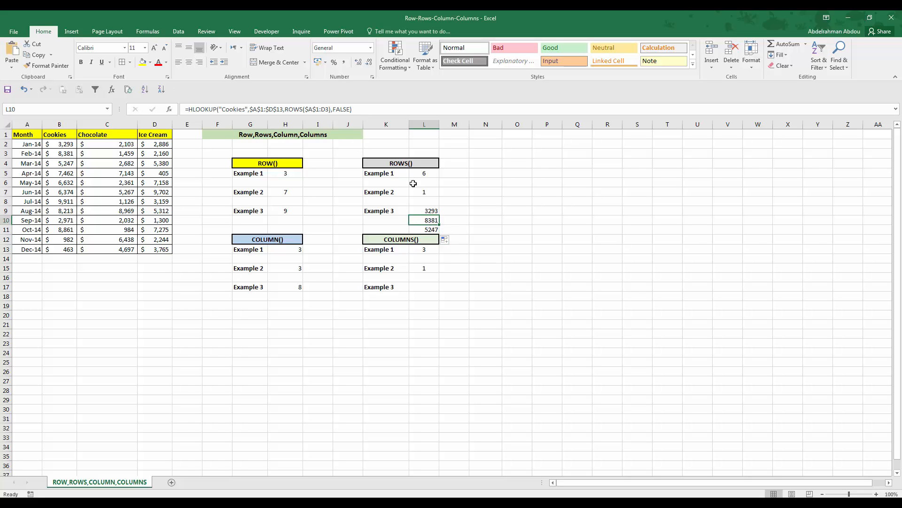
{"action": "left_click", "coordinate": [420, 210]}
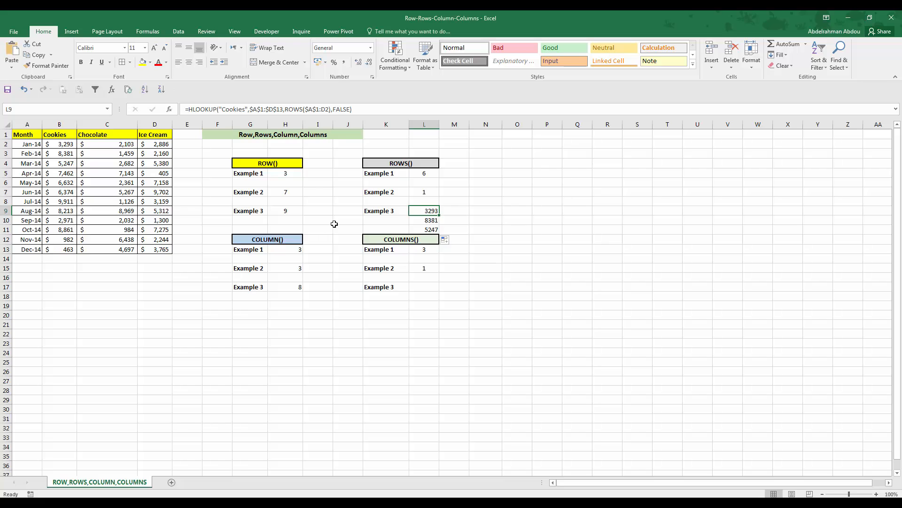
{"action": "left_click", "coordinate": [429, 228]}
{"action": "left_click", "coordinate": [429, 220]}
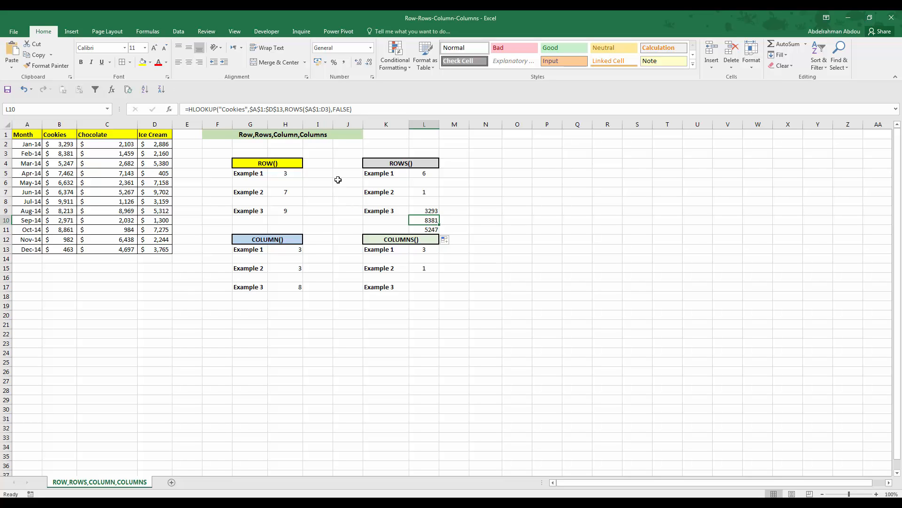
{"action": "left_click", "coordinate": [431, 211]}
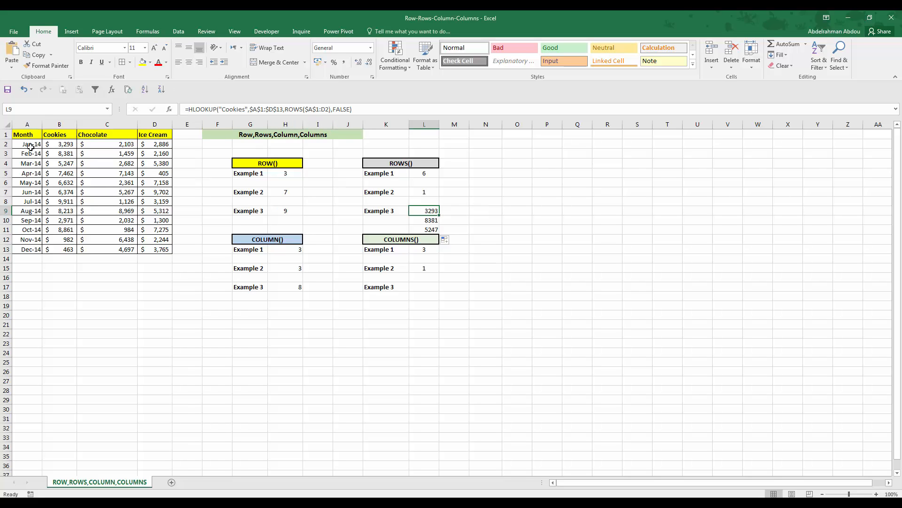
Step: Insert a row above the Jan-14 row, inspect the ROWS-based HLOOKUP formula, redo the insertion once, and undo it again
{"action": "left_click", "coordinate": [4, 144]}
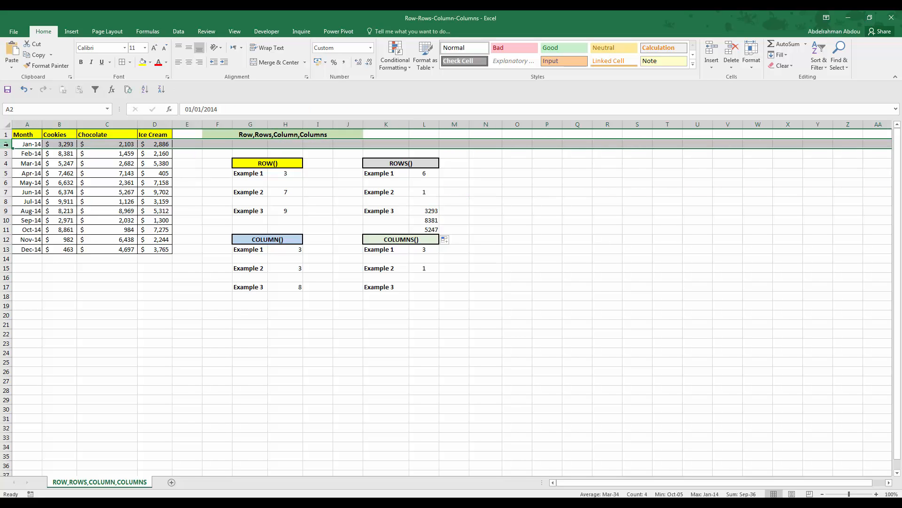
{"action": "right_click", "coordinate": [5, 144]}
{"action": "left_click", "coordinate": [33, 199]}
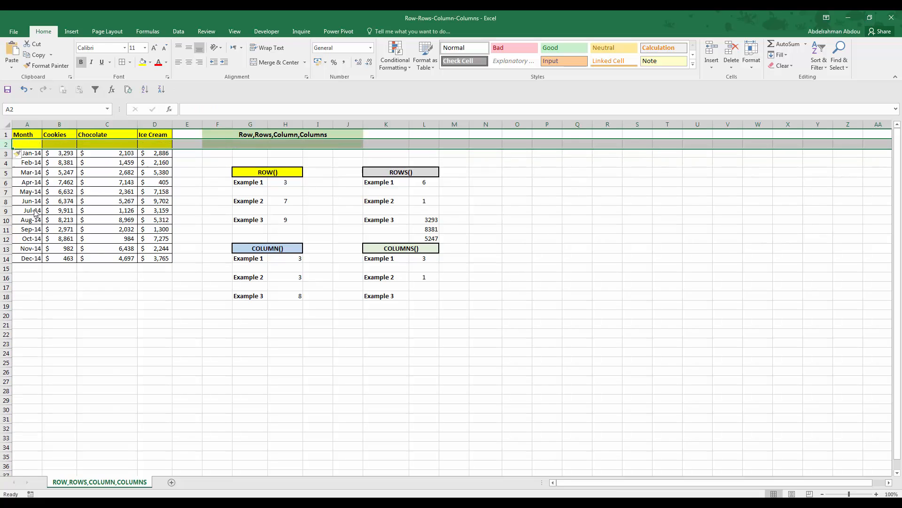
{"action": "left_click", "coordinate": [430, 221]}
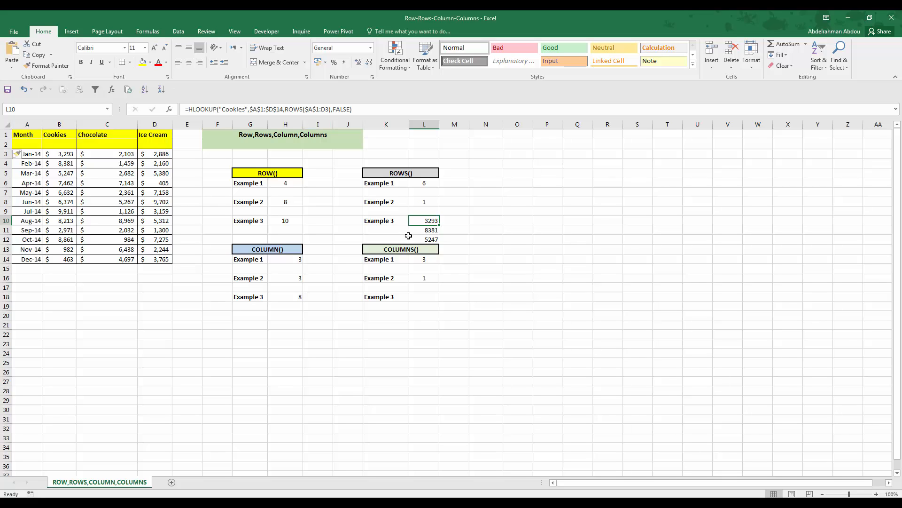
{"action": "key", "text": "ctrl+z"}
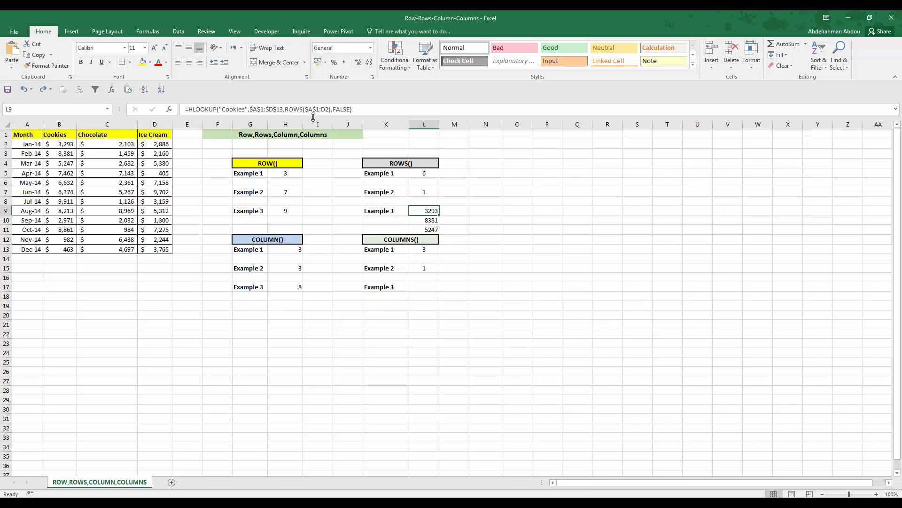
{"action": "left_click", "coordinate": [44, 91]}
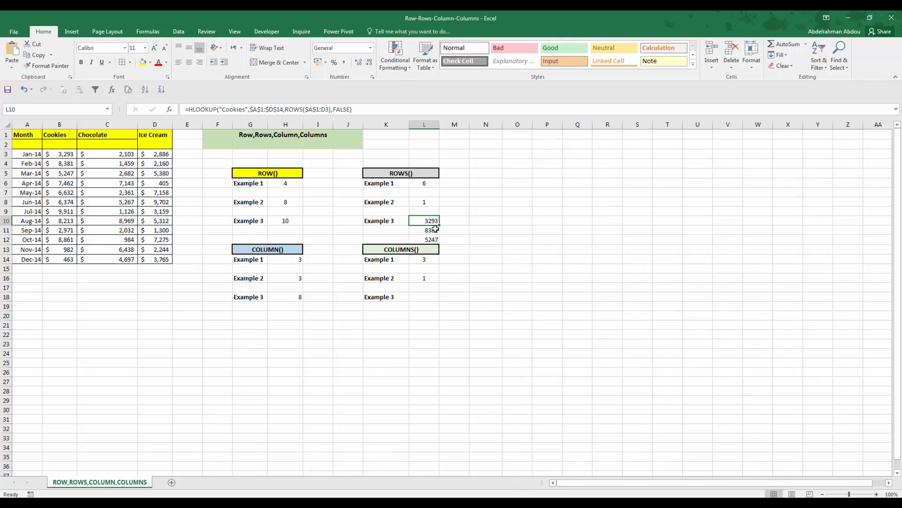
{"action": "key", "text": "ctrl+z"}
Step: Replace the ROWS($A$1:D2) argument of the L9 HLOOKUP formula with the constant row index 2
{"action": "left_click", "coordinate": [423, 210]}
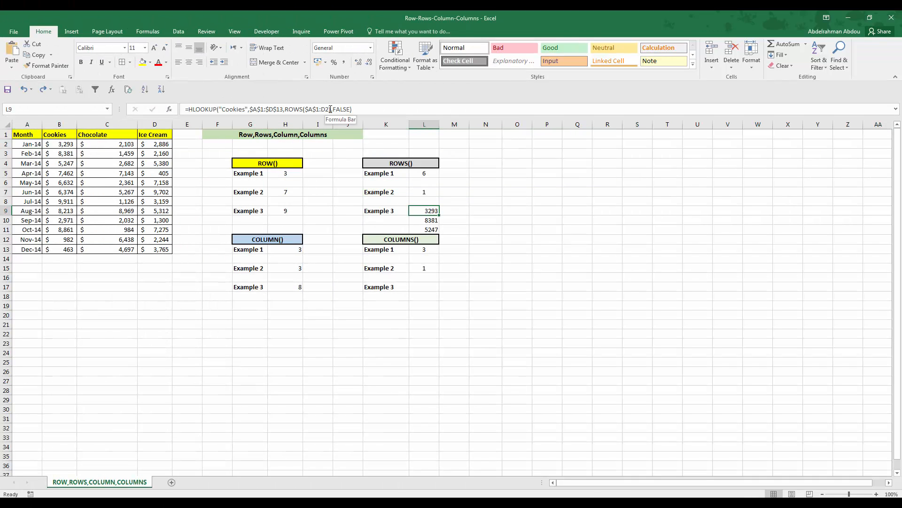
{"action": "left_click", "coordinate": [287, 109]}
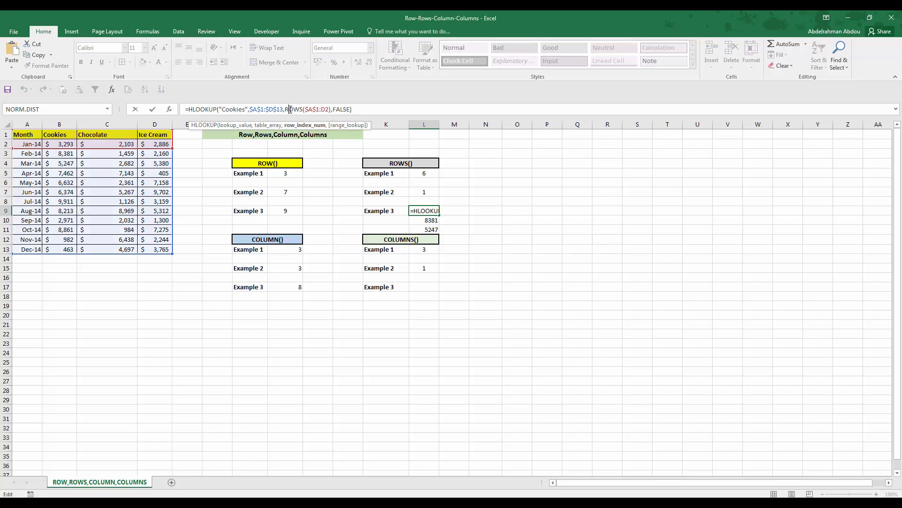
{"action": "left_click_drag", "start_coordinate": [285, 109], "coordinate": [330, 109]}
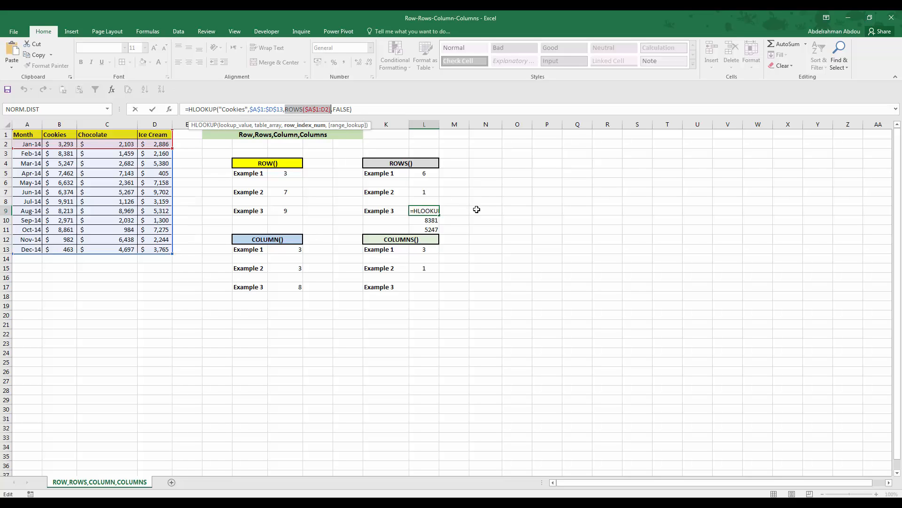
{"action": "type", "text": "2"}
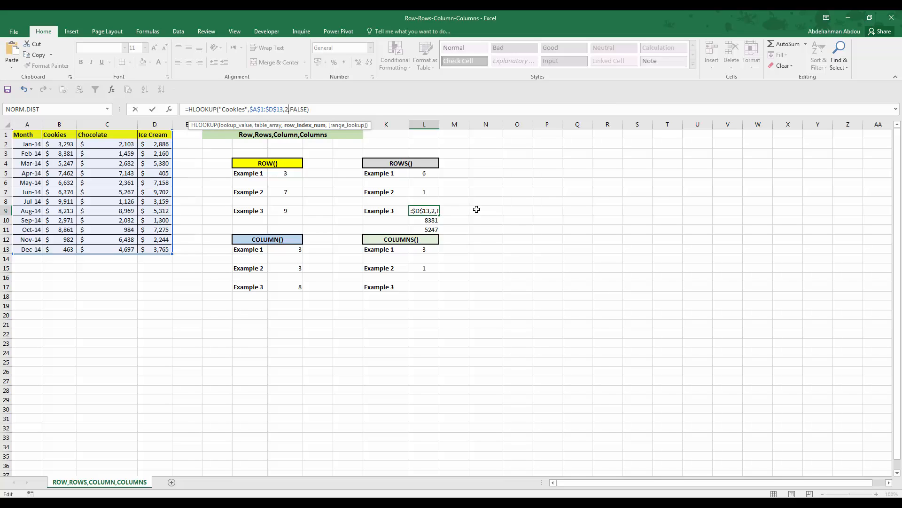
{"action": "key", "text": "ctrl+Return"}
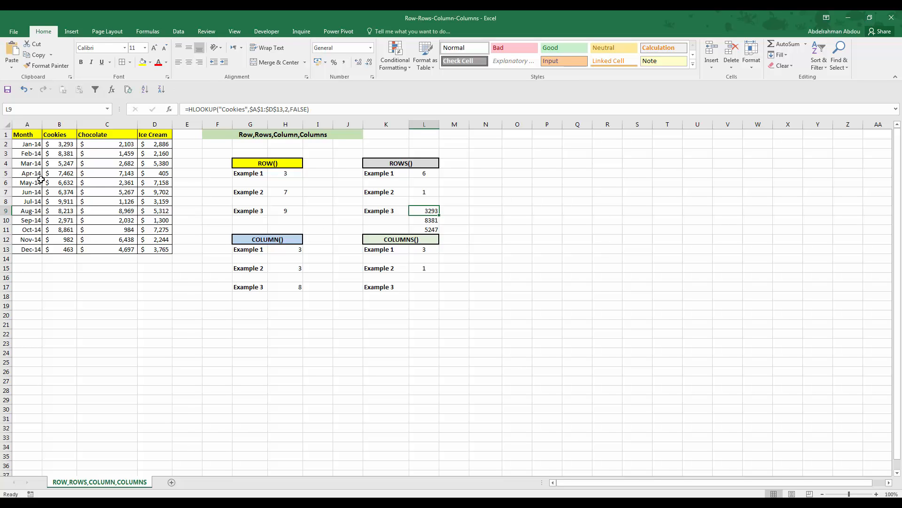
Step: Insert a row above the Jan-14 row to test the constant-index HLOOKUP formula, and undo the insertion
{"action": "right_click", "coordinate": [7, 143]}
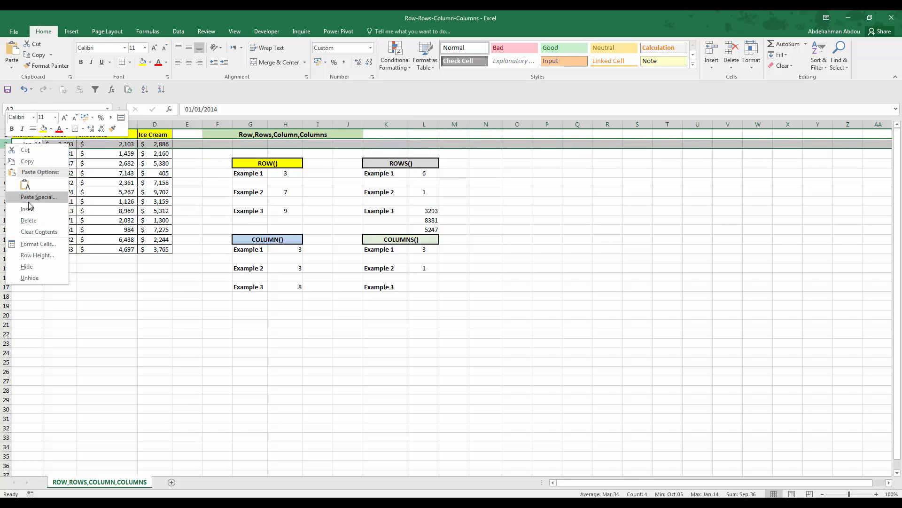
{"action": "key", "text": "Escape"}
{"action": "key", "text": "ctrl+shift+plus"}
{"action": "left_click", "coordinate": [424, 221]}
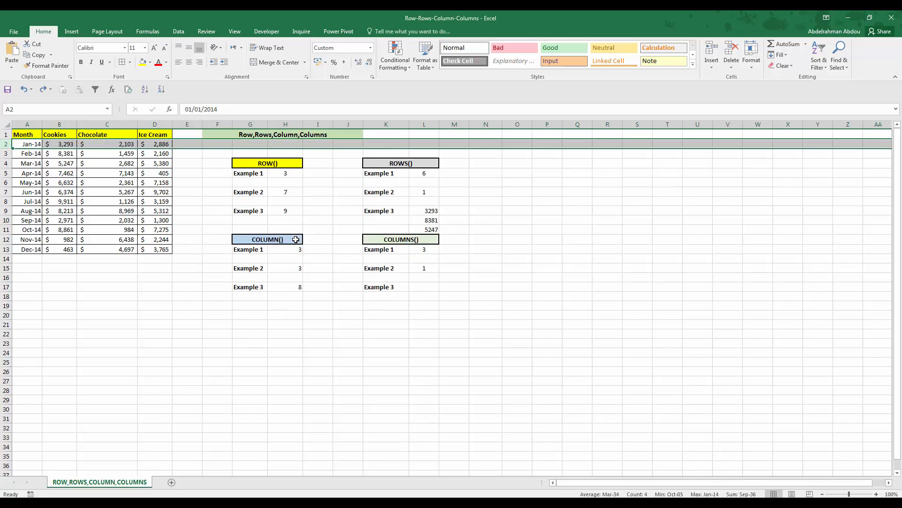
{"action": "key", "text": "ctrl+z"}
{"action": "left_click", "coordinate": [426, 220]}
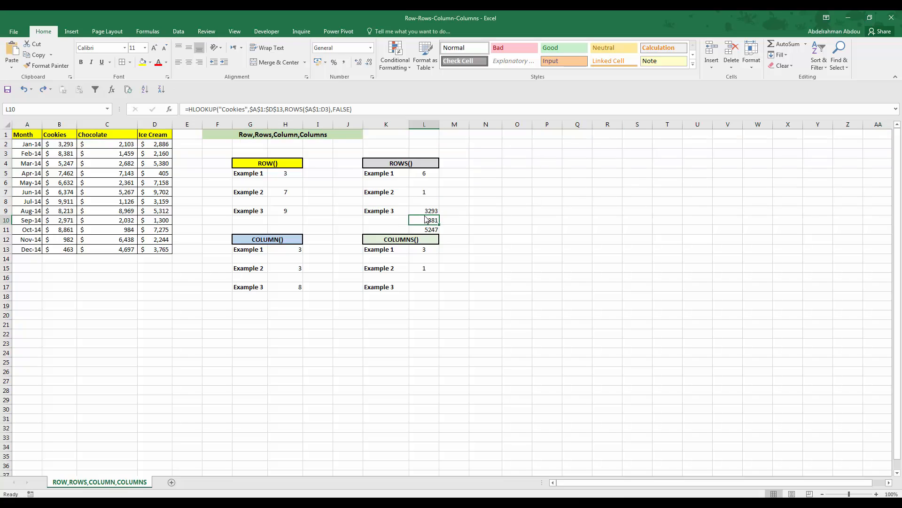
{"action": "left_click", "coordinate": [428, 209]}
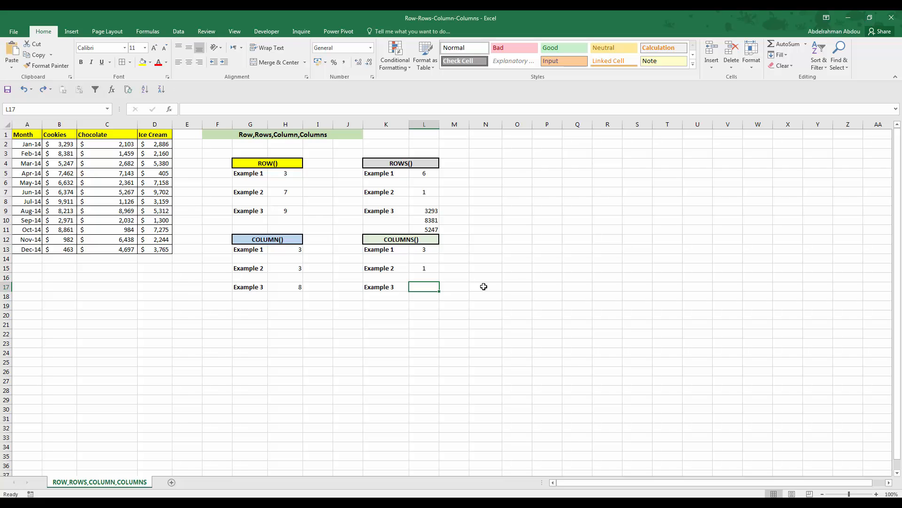
Step: Begin a VLOOKUP formula in L17 with DATE(2014,01,01) as lookup value and $A$1:$D$13 as the table array
{"action": "type", "text": "=VLOOKUP("}
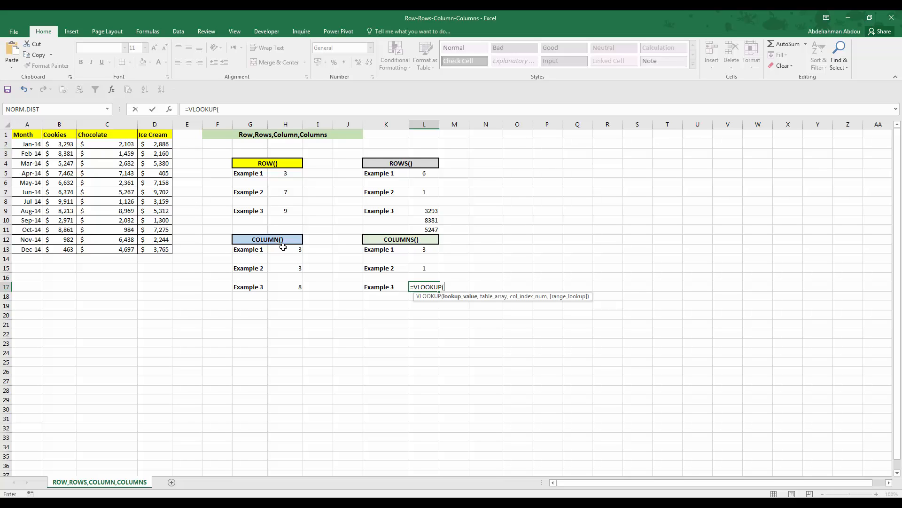
{"action": "type", "text": "DATE("}
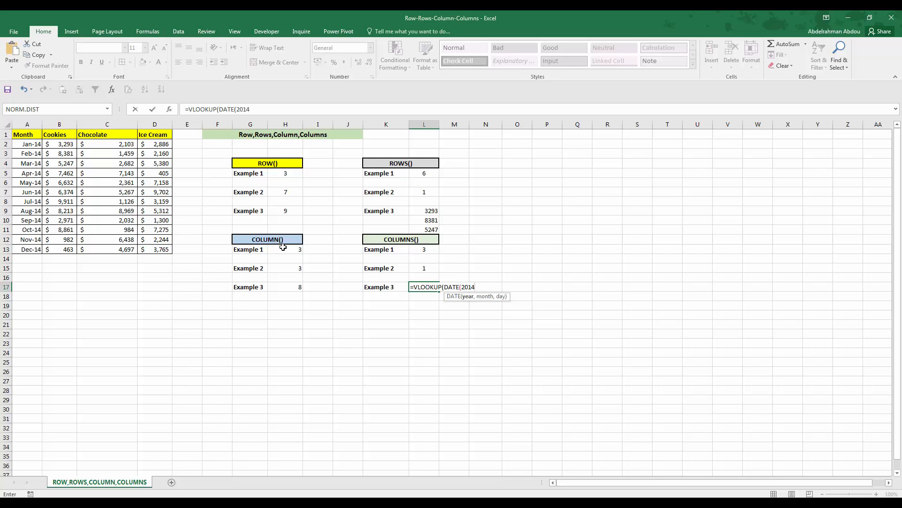
{"action": "type", "text": "2014m"}
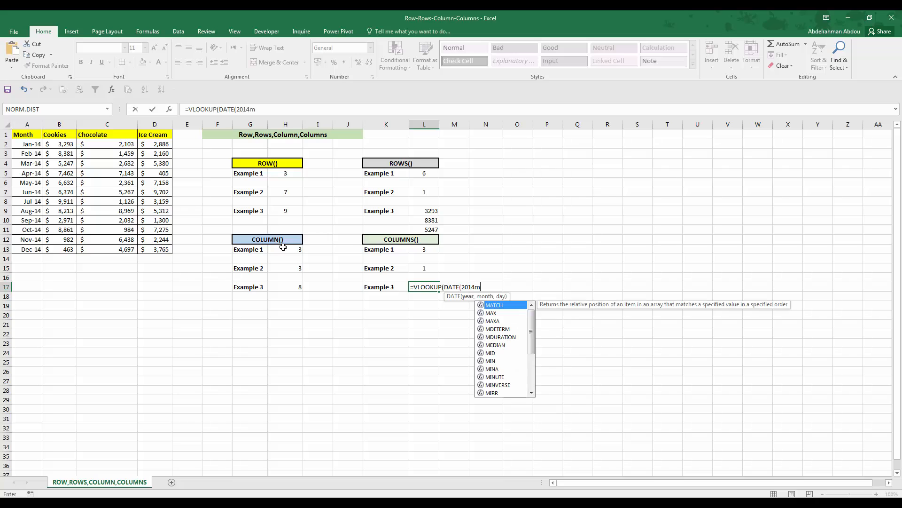
{"action": "key", "text": "BackSpace"}
{"action": "type", "text": ","}
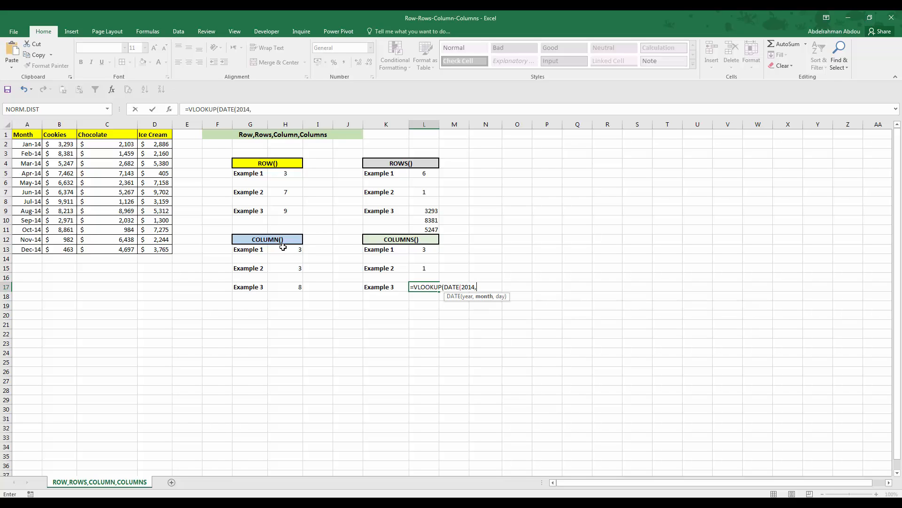
{"action": "type", "text": "01,01)"}
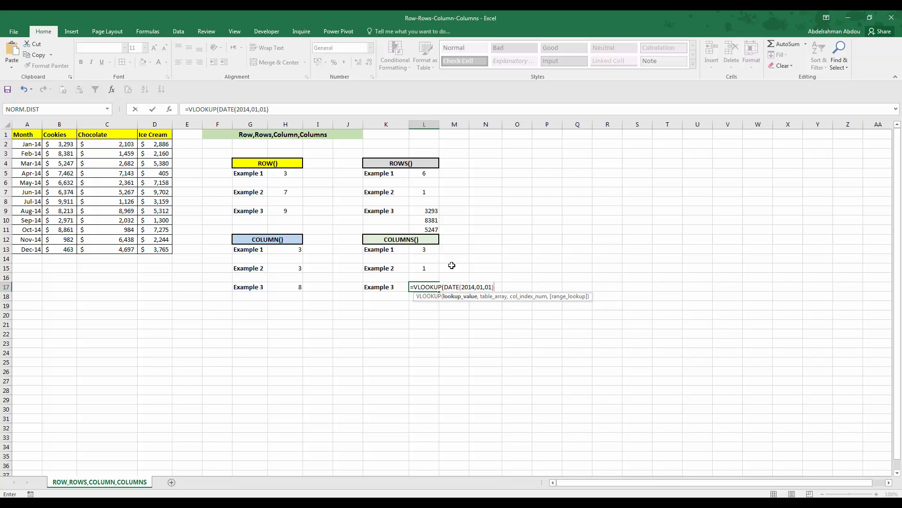
{"action": "type", "text": ","}
{"action": "left_click", "coordinate": [38, 135]}
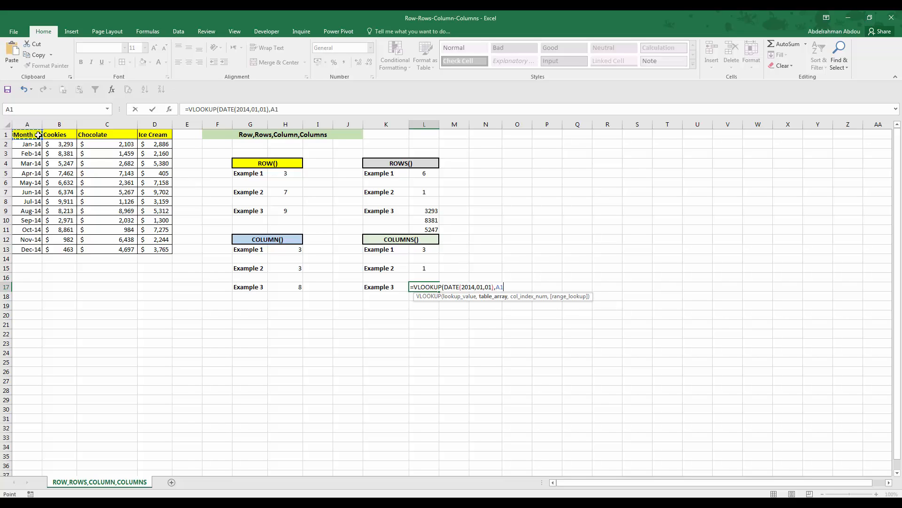
{"action": "left_click_drag", "start_coordinate": [38, 135], "coordinate": [161, 241]}
{"action": "key", "text": "F4"}
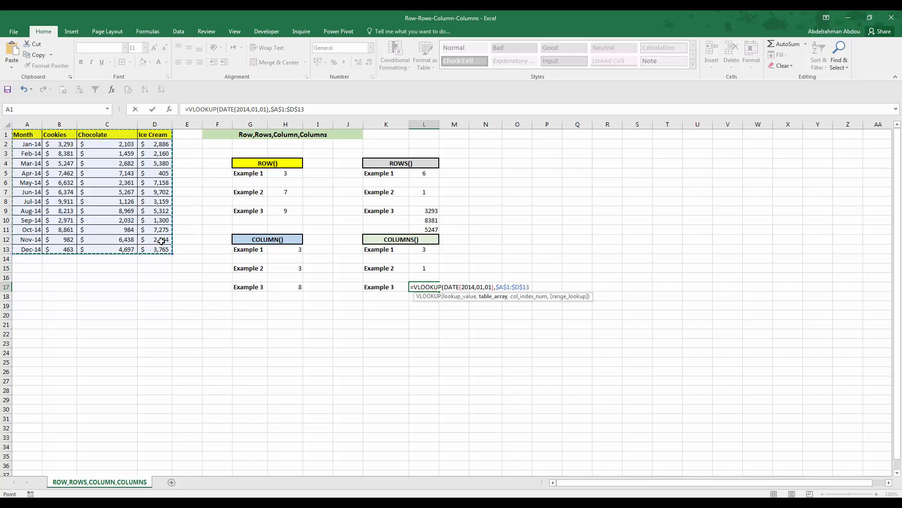
Step: Add COLUMNS($A$1:B1) as the VLOOKUP column index argument, leaving the end cell B1 relative
{"action": "type", "text": ","}
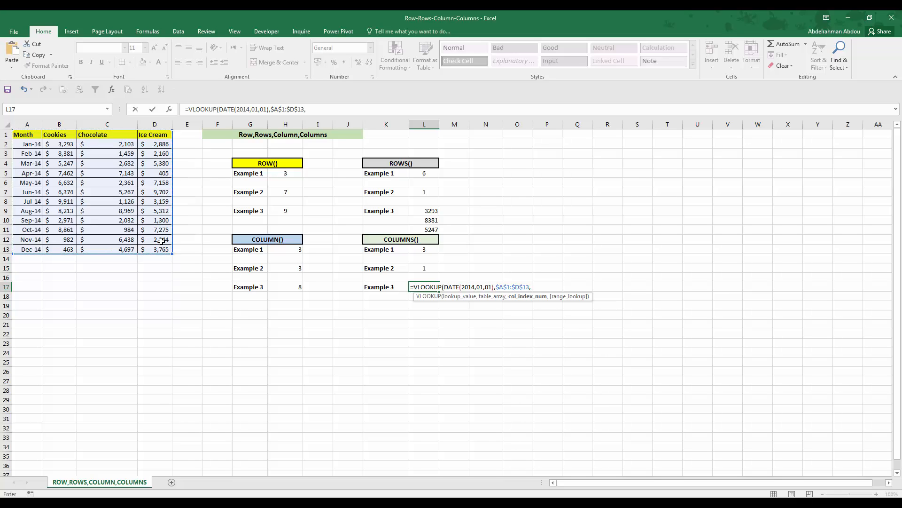
{"action": "type", "text": "COLUMNS("}
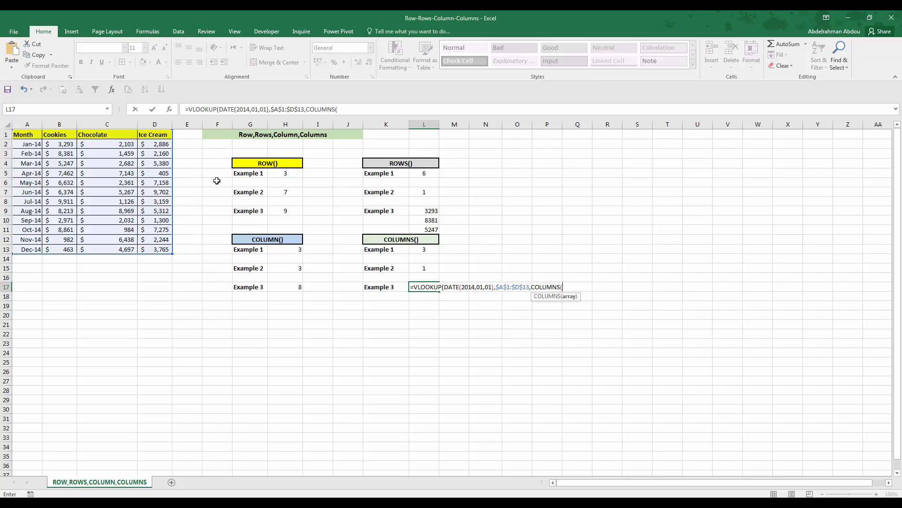
{"action": "left_click_drag", "start_coordinate": [22, 136], "coordinate": [73, 134]}
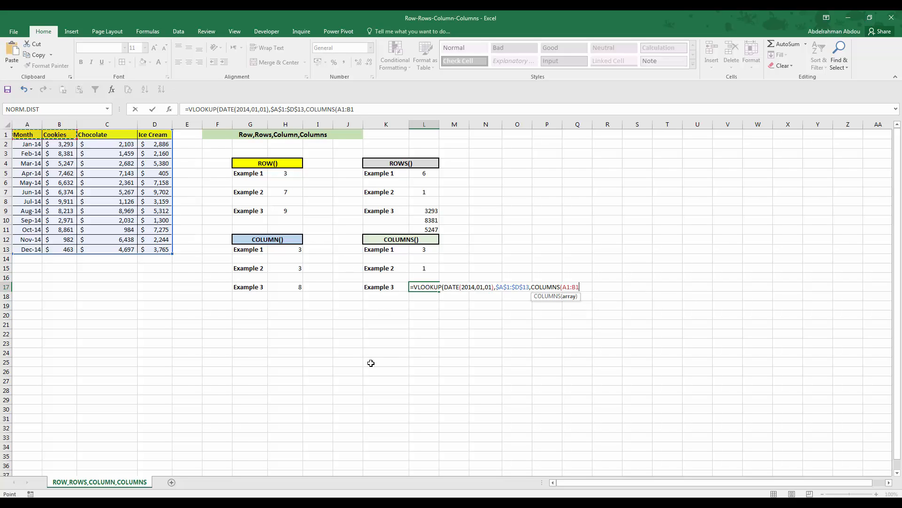
{"action": "key", "text": "F4"}
{"action": "left_click", "coordinate": [363, 109]}
{"action": "key", "text": "BackSpace"}
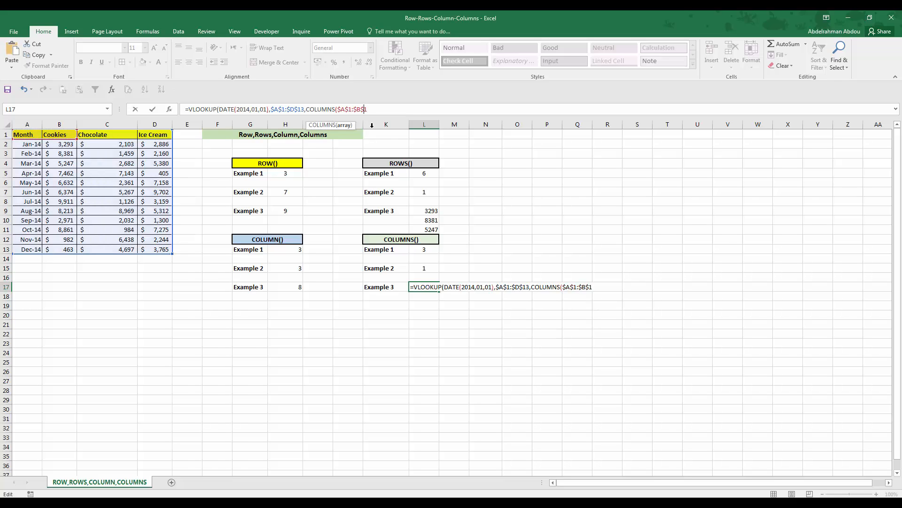
{"action": "key", "text": "BackSpace"}
{"action": "type", "text": ")"}
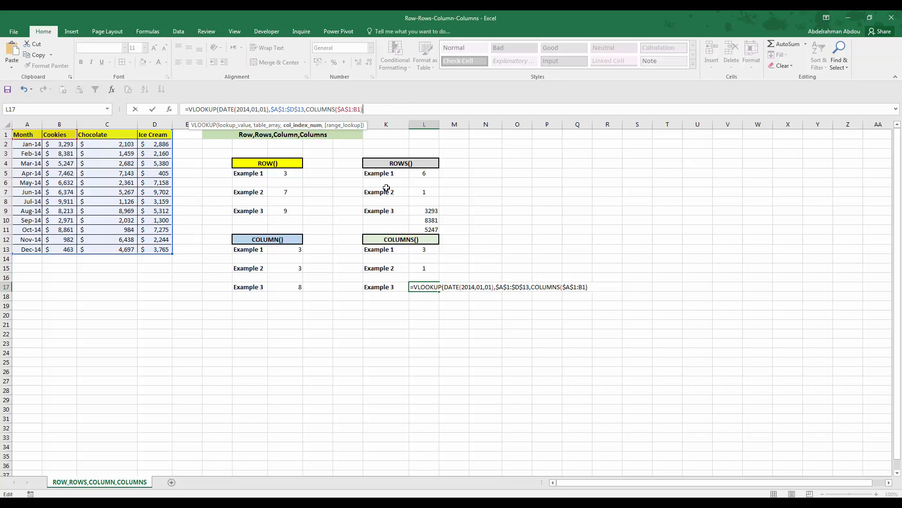
Step: Complete the L17 VLOOKUP formula with FALSE as the range lookup argument for an exact match and enter it
{"action": "type", "text": ","}
{"action": "key", "text": "Down"}
{"action": "key", "text": "Tab"}
{"action": "key", "text": "Return"}
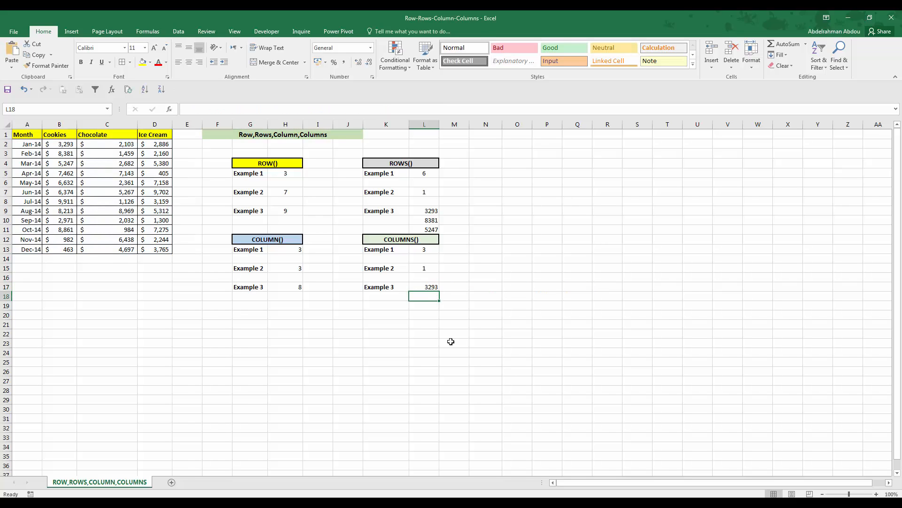
Step: Fill the L17 VLOOKUP formula across to M17 and N17, and review the COLUMNS argument in each of the three cells
{"action": "left_click", "coordinate": [427, 287]}
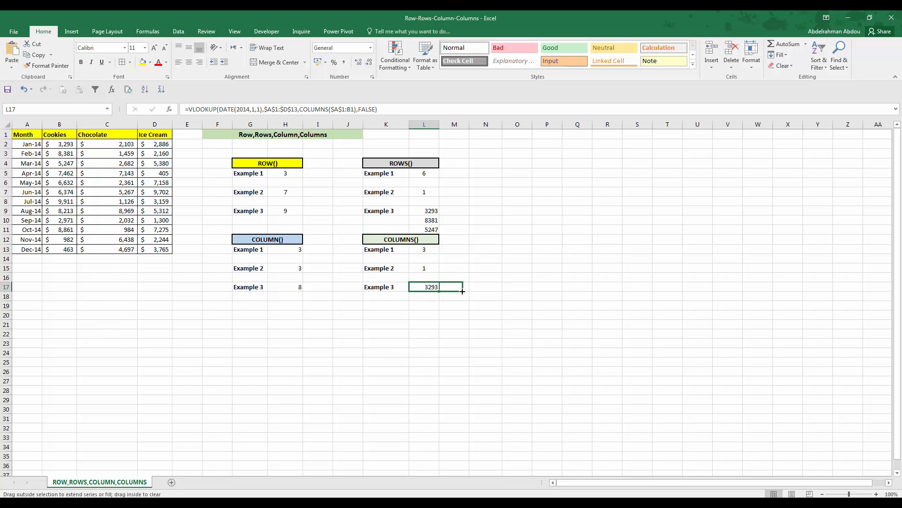
{"action": "left_click_drag", "start_coordinate": [440, 289], "coordinate": [465, 288]}
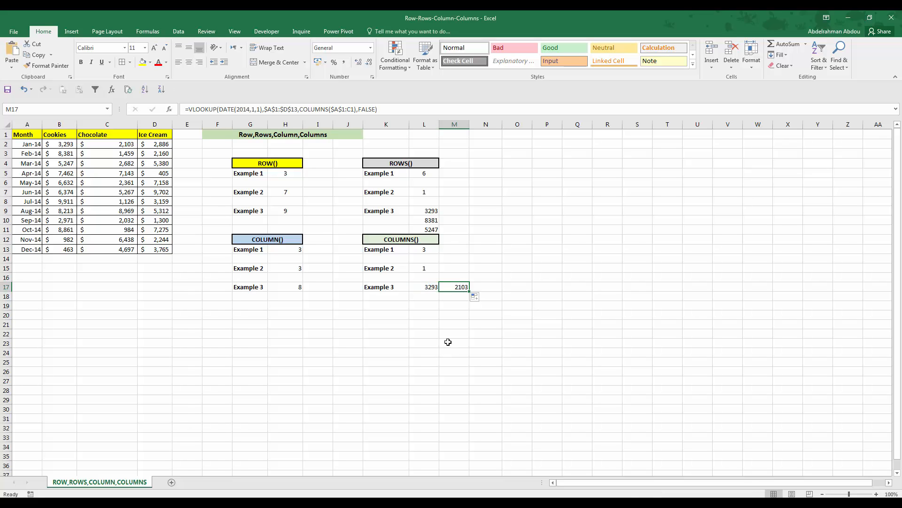
{"action": "left_click_drag", "start_coordinate": [469, 292], "coordinate": [500, 294]}
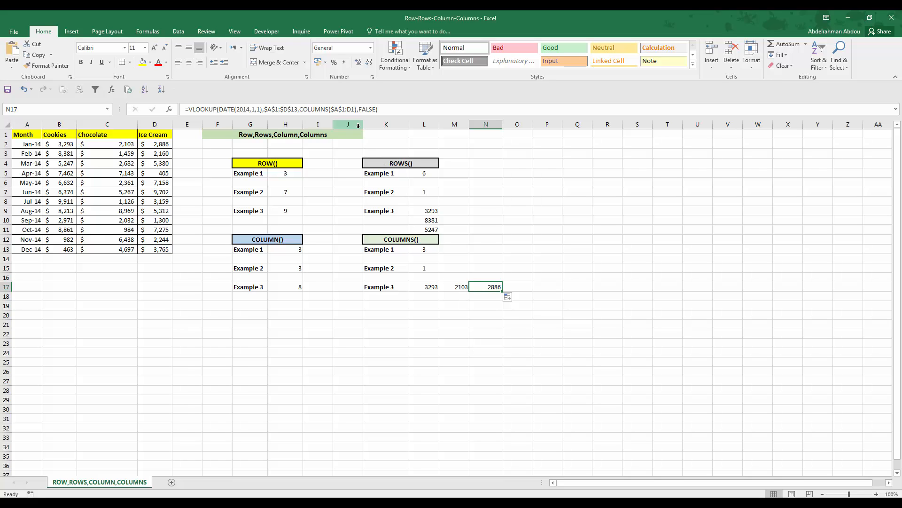
{"action": "left_click", "coordinate": [429, 288]}
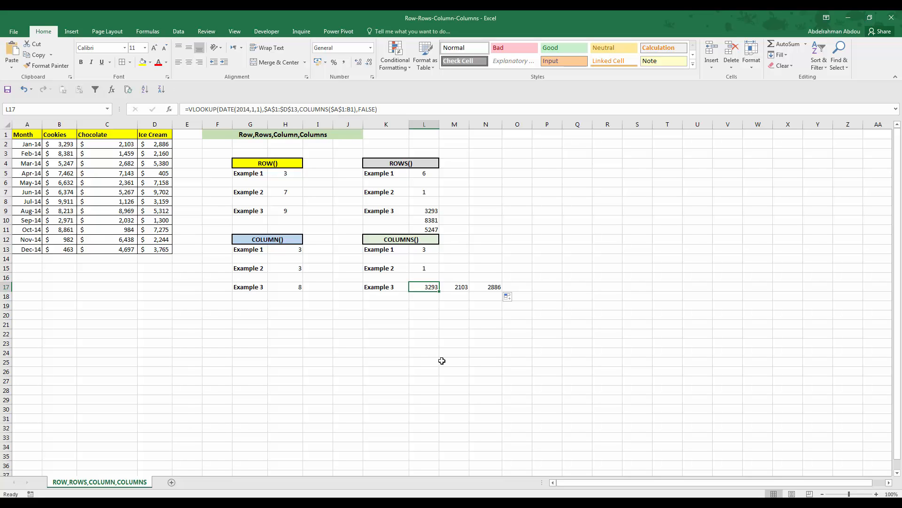
{"action": "left_click", "coordinate": [458, 286]}
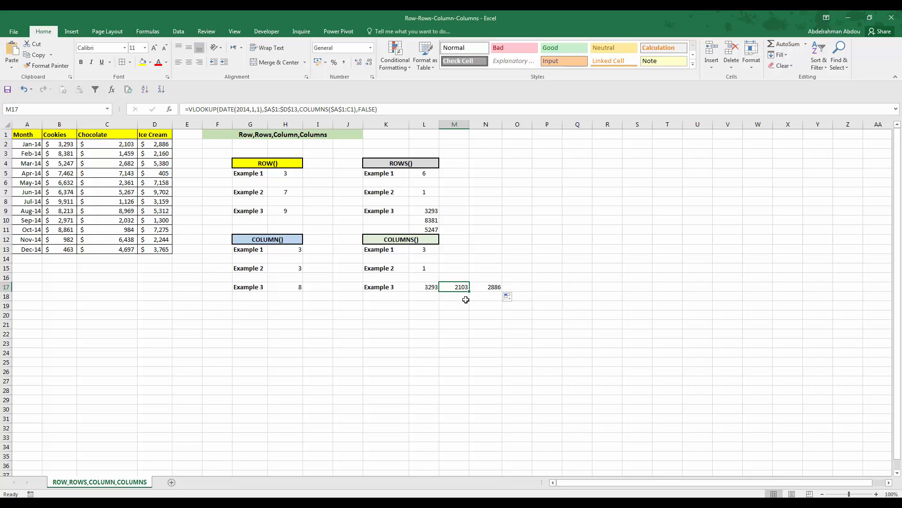
{"action": "left_click", "coordinate": [481, 288]}
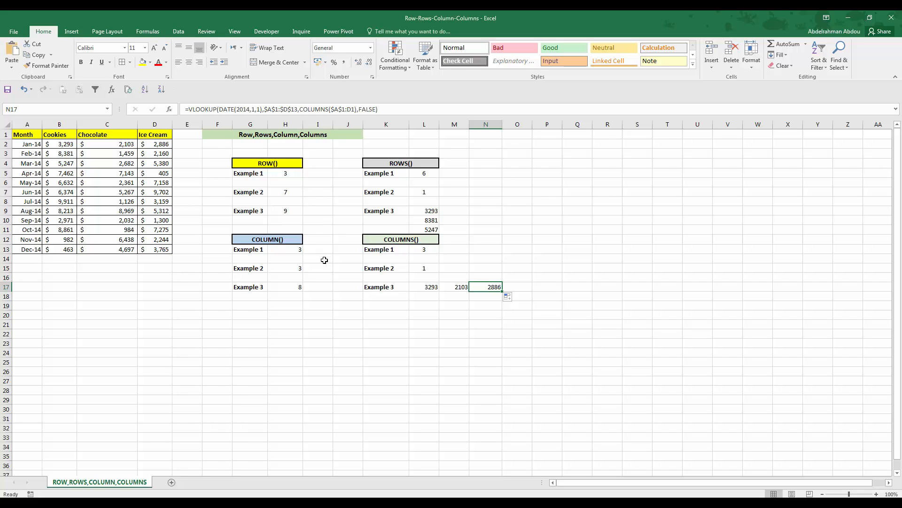
Step: Insert a column before the Cookies column to test the COLUMNS-based VLOOKUP formula, and undo the insertion
{"action": "left_click", "coordinate": [64, 124]}
{"action": "right_click", "coordinate": [64, 125]}
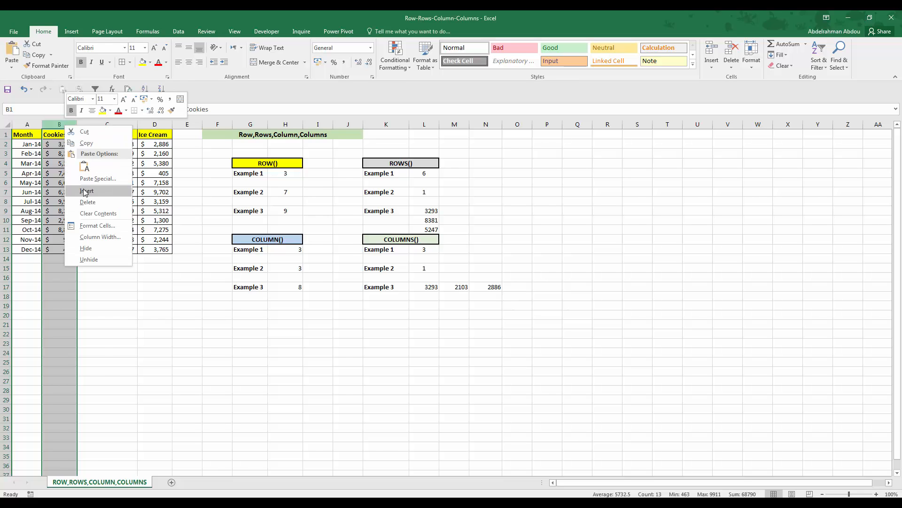
{"action": "left_click", "coordinate": [85, 191]}
{"action": "left_click", "coordinate": [455, 289]}
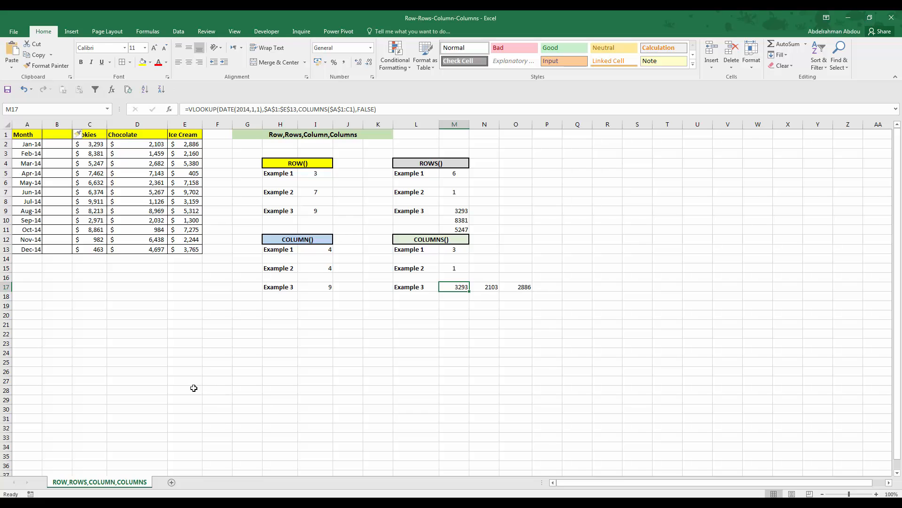
{"action": "key", "text": "ctrl+z"}
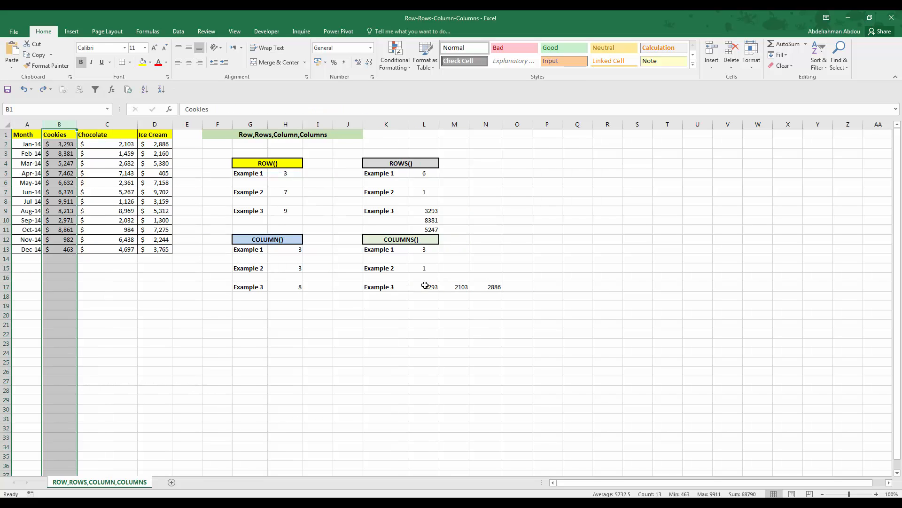
Step: Replace the COLUMNS($A$1:B1) argument of the L17 VLOOKUP formula with the constant column index 2
{"action": "left_click", "coordinate": [425, 285]}
{"action": "left_click", "coordinate": [357, 109]}
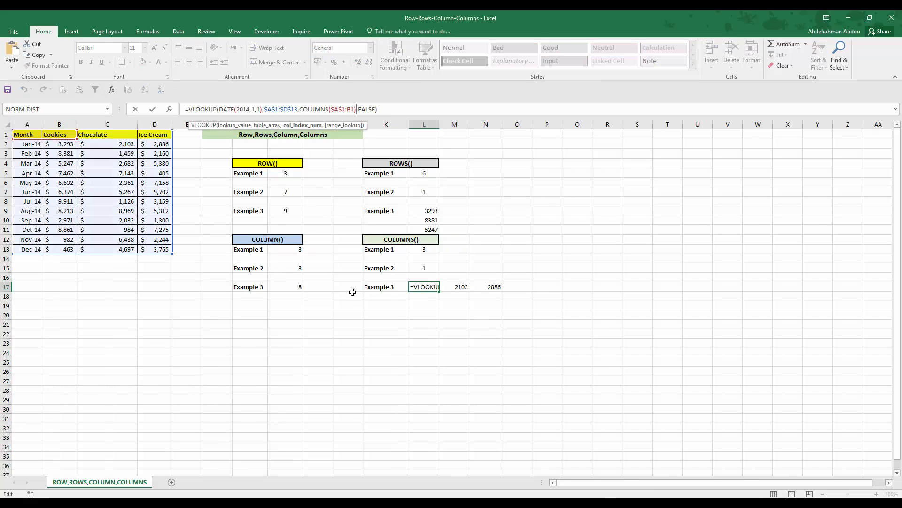
{"action": "key", "text": "BackSpace"}
{"action": "key", "text": "BackSpace"}
{"action": "key", "text": "BackSpace"}
{"action": "key", "text": "BackSpace"}
{"action": "key", "text": "BackSpace"}
{"action": "key", "text": "BackSpace"}
{"action": "key", "text": "BackSpace"}
{"action": "key", "text": "BackSpace"}
{"action": "key", "text": "BackSpace"}
{"action": "key", "text": "BackSpace"}
{"action": "key", "text": "BackSpace"}
{"action": "key", "text": "BackSpace"}
{"action": "key", "text": "BackSpace"}
{"action": "key", "text": "BackSpace"}
{"action": "key", "text": "BackSpace"}
{"action": "key", "text": "BackSpace"}
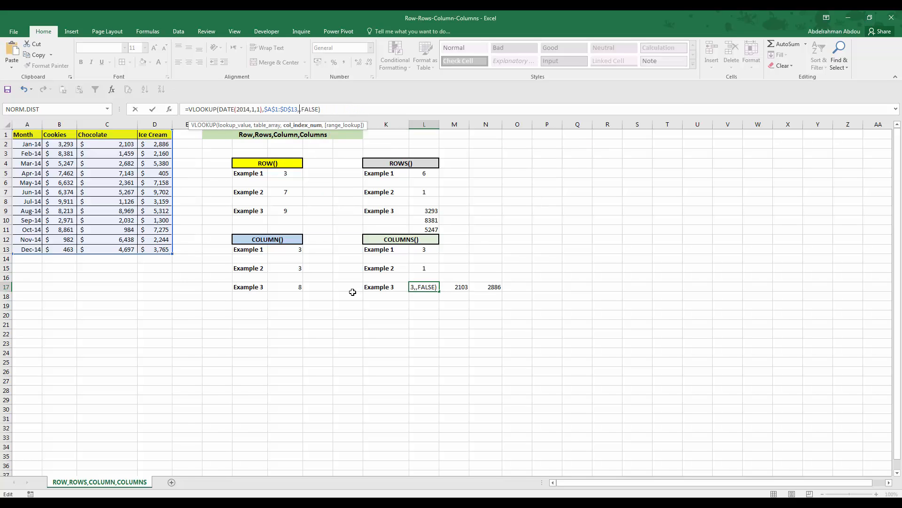
{"action": "type", "text": "2"}
{"action": "key", "text": "Return"}
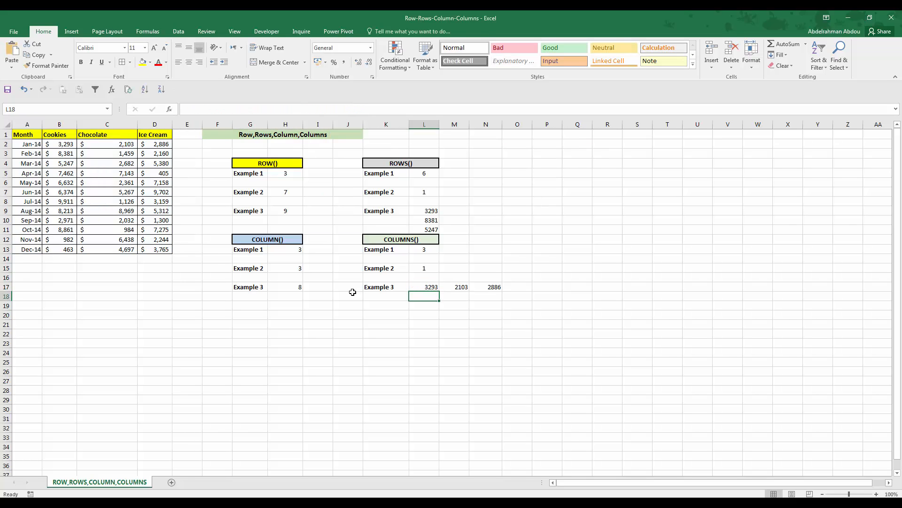
Step: Insert a column before the Cookies column to test the constant-index VLOOKUP formula, undo the insertion, and reselect L17
{"action": "left_click", "coordinate": [428, 288]}
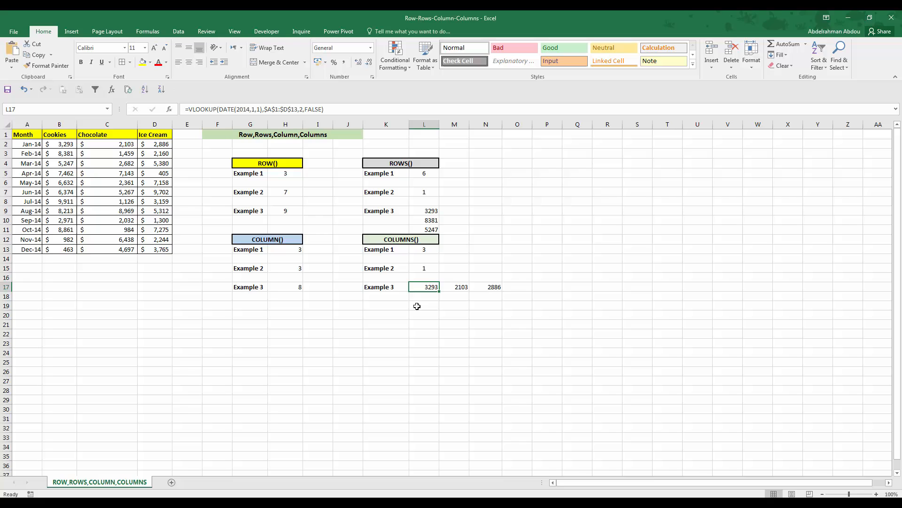
{"action": "left_click", "coordinate": [68, 121]}
{"action": "right_click", "coordinate": [68, 121]}
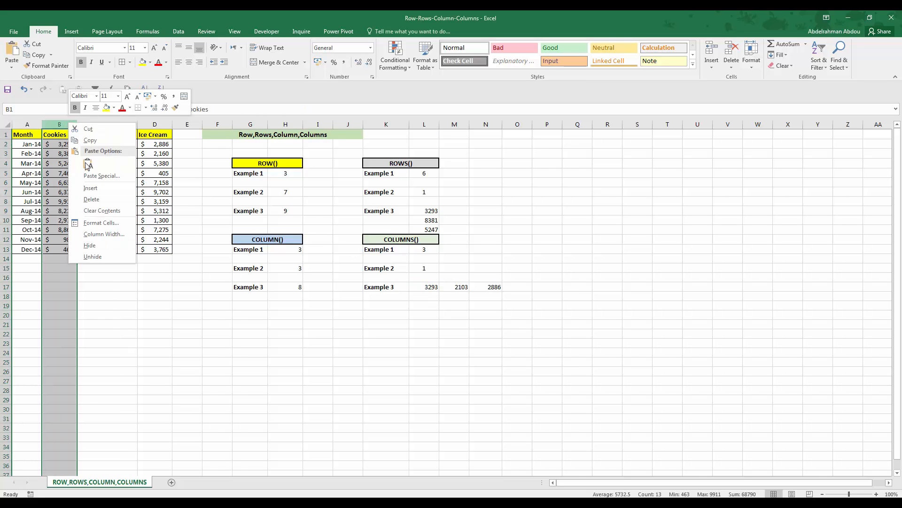
{"action": "left_click", "coordinate": [90, 188]}
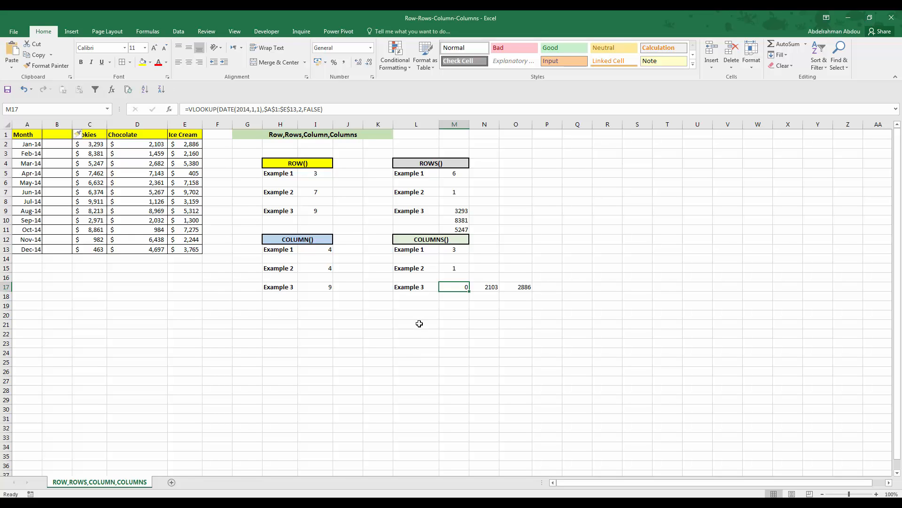
{"action": "key", "text": "ctrl+z"}
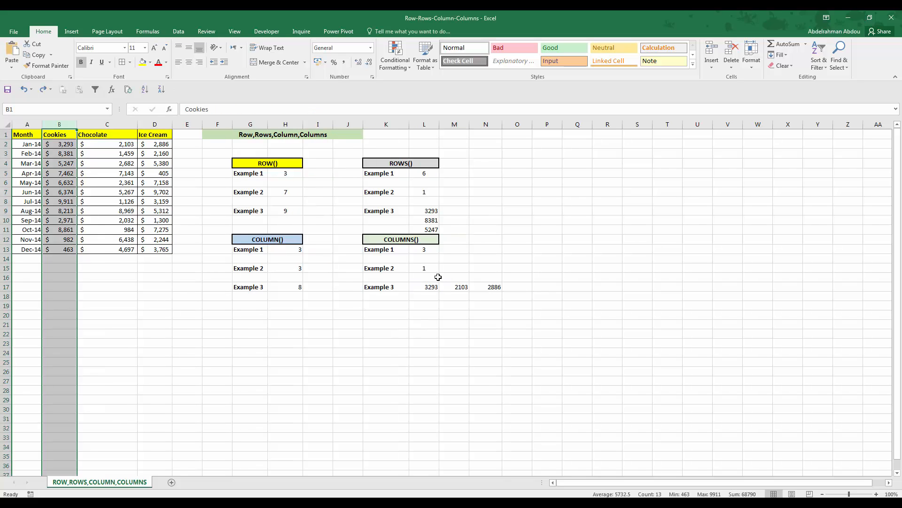
{"action": "left_click", "coordinate": [423, 287]}
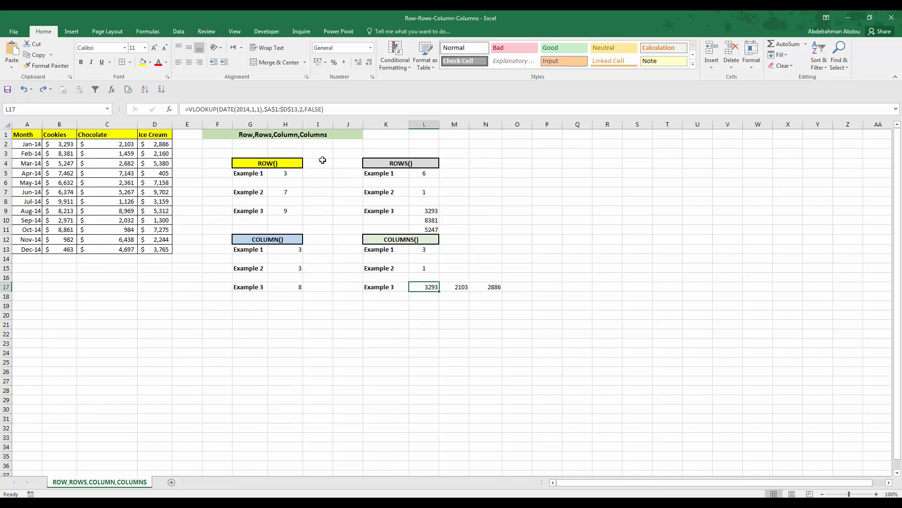